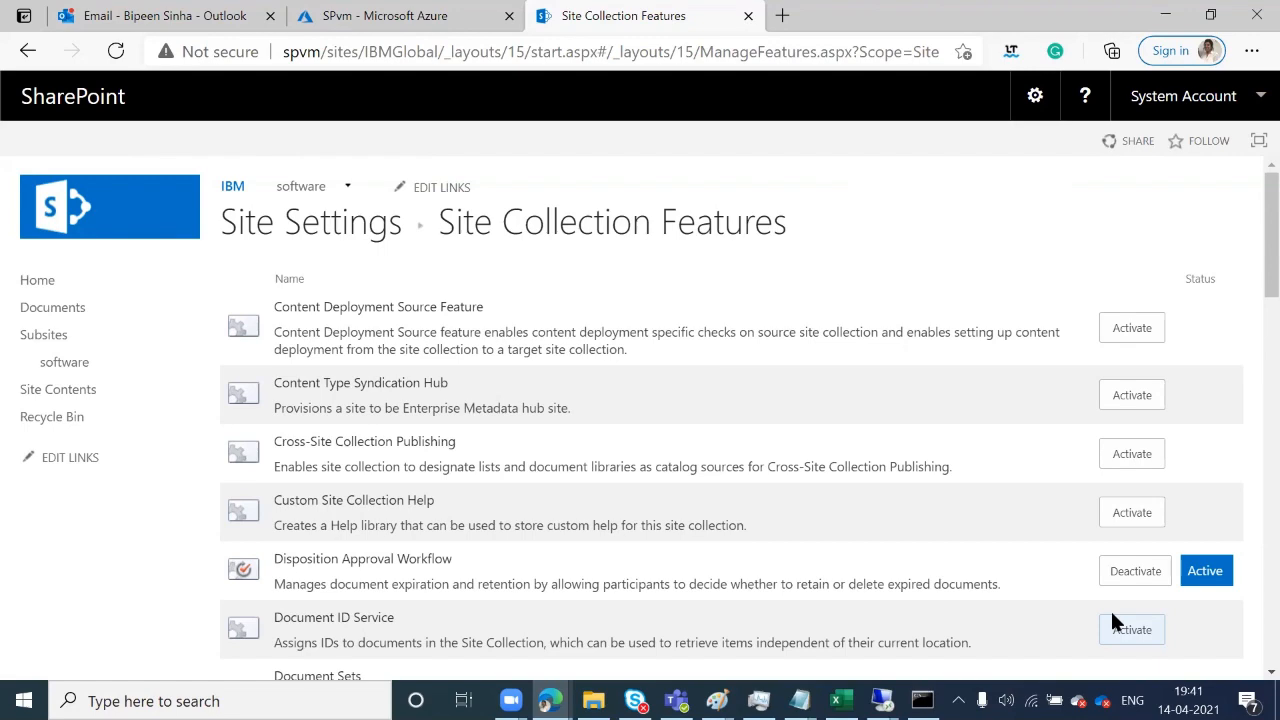
Look over the site collection features and open the Documents library of the IBM site.
scroll(1111, 613, down, 15)
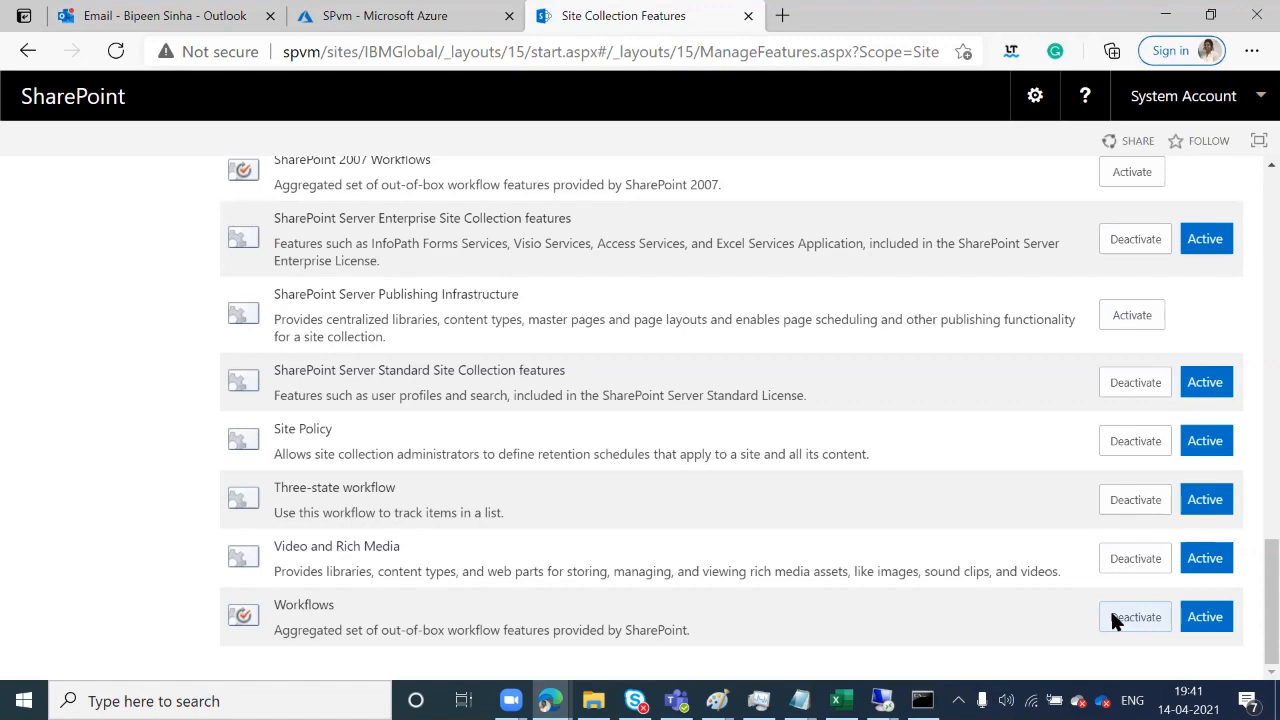
scroll(1112, 614, up, 6)
scroll(1112, 620, up, 10)
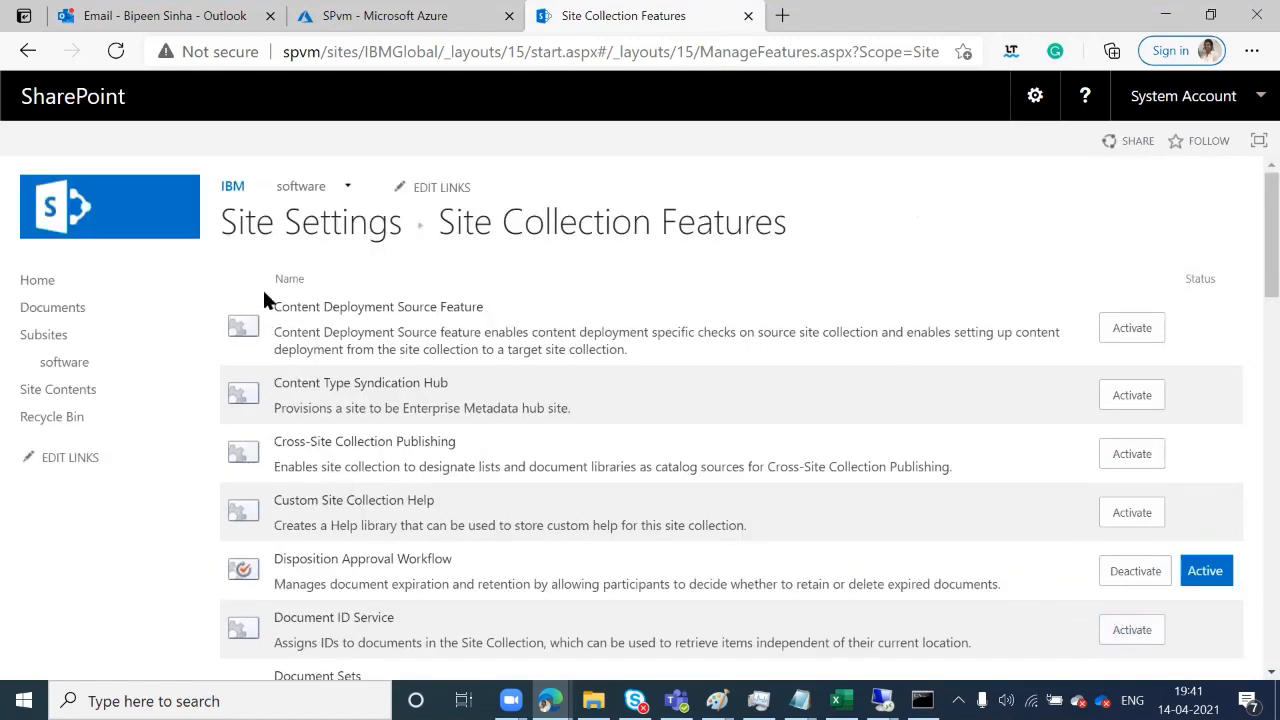
click(232, 188)
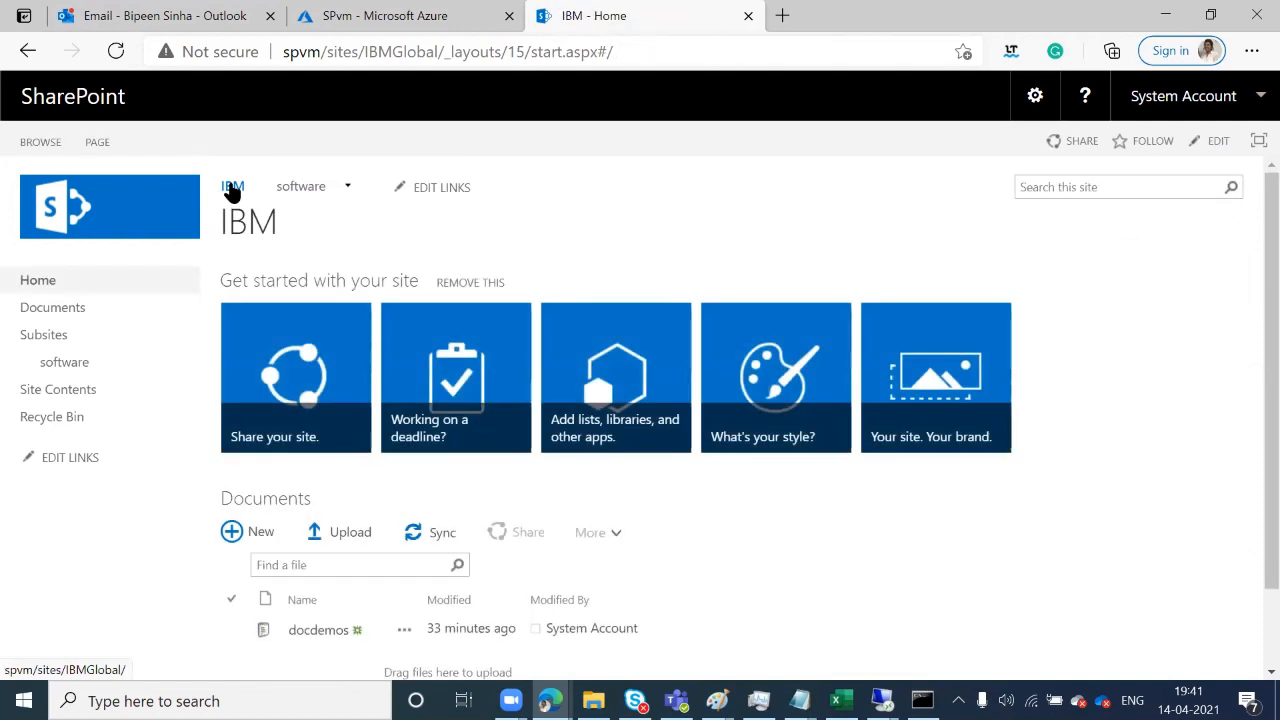
scroll(120, 600, down, 2)
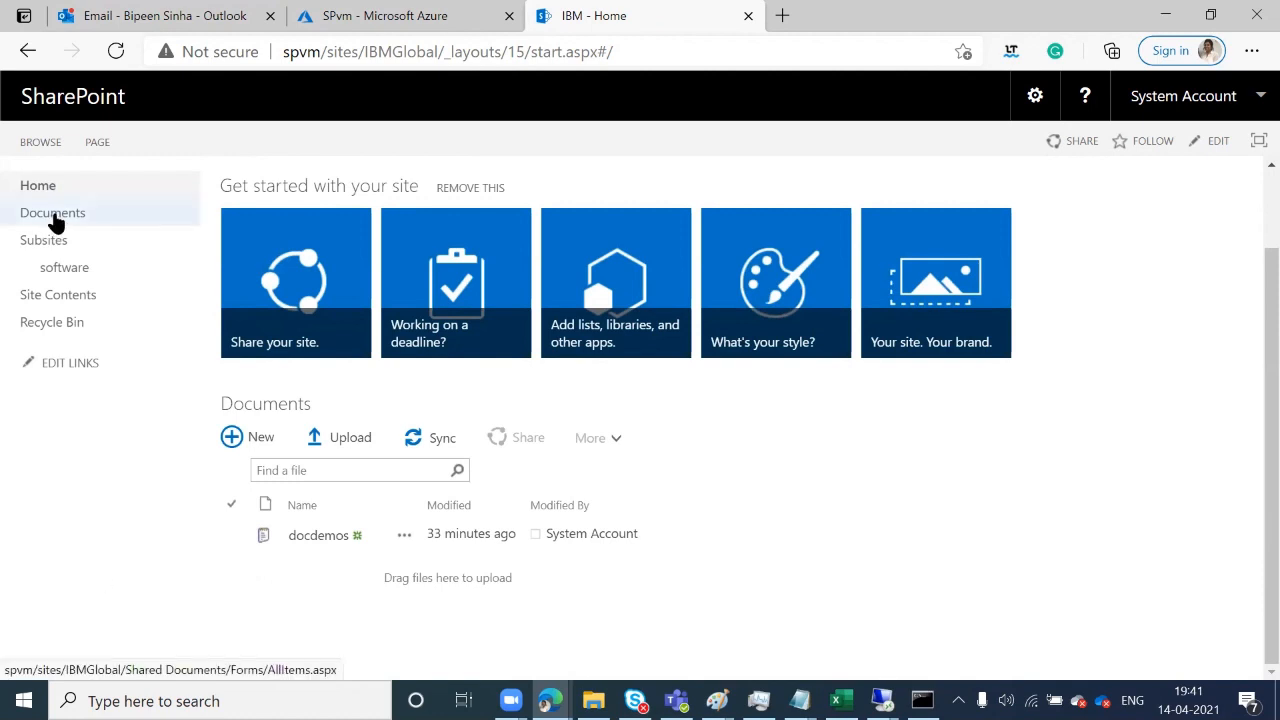
click(54, 214)
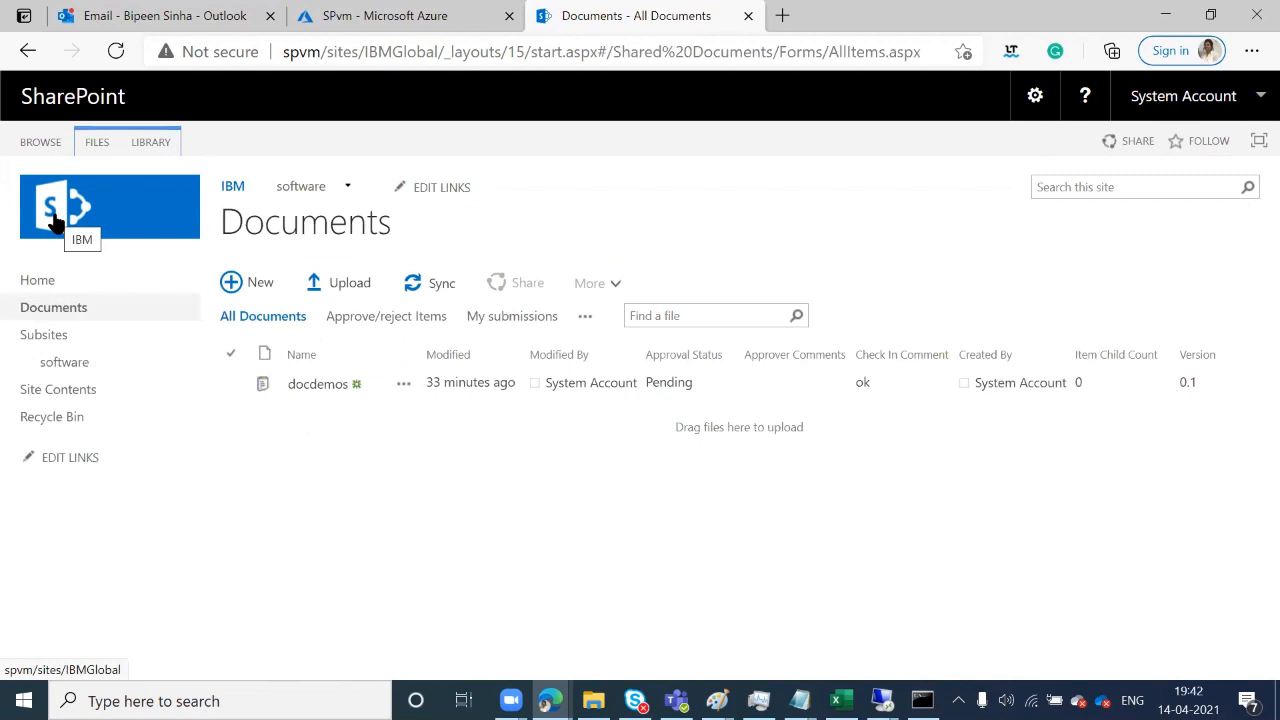
Open the workflow settings of the Documents library and start adding a workflow.
click(145, 143)
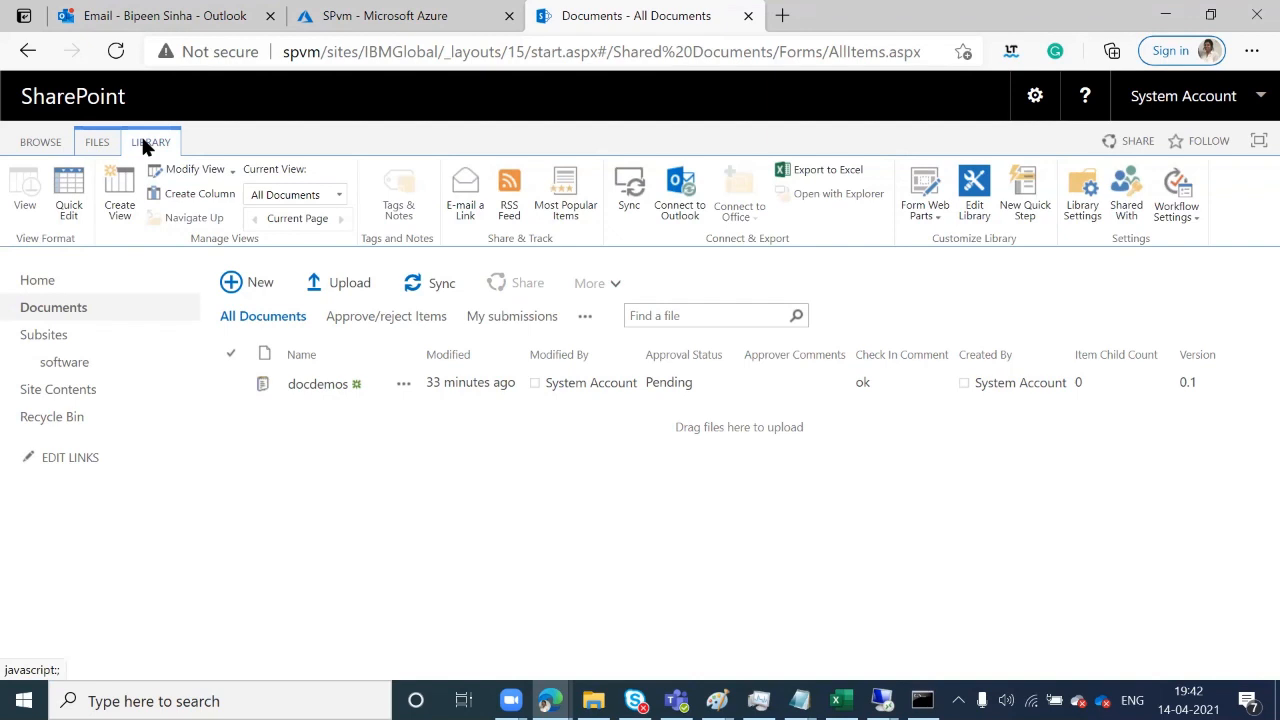
click(1169, 187)
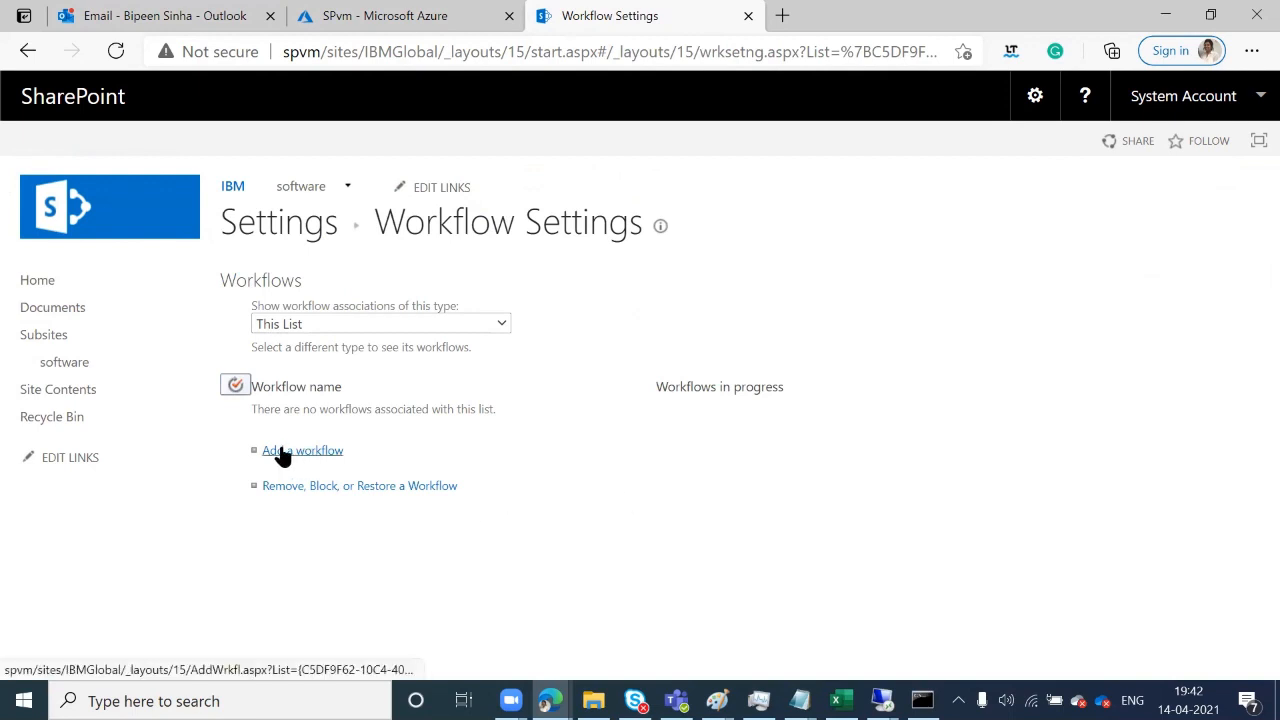
click(284, 452)
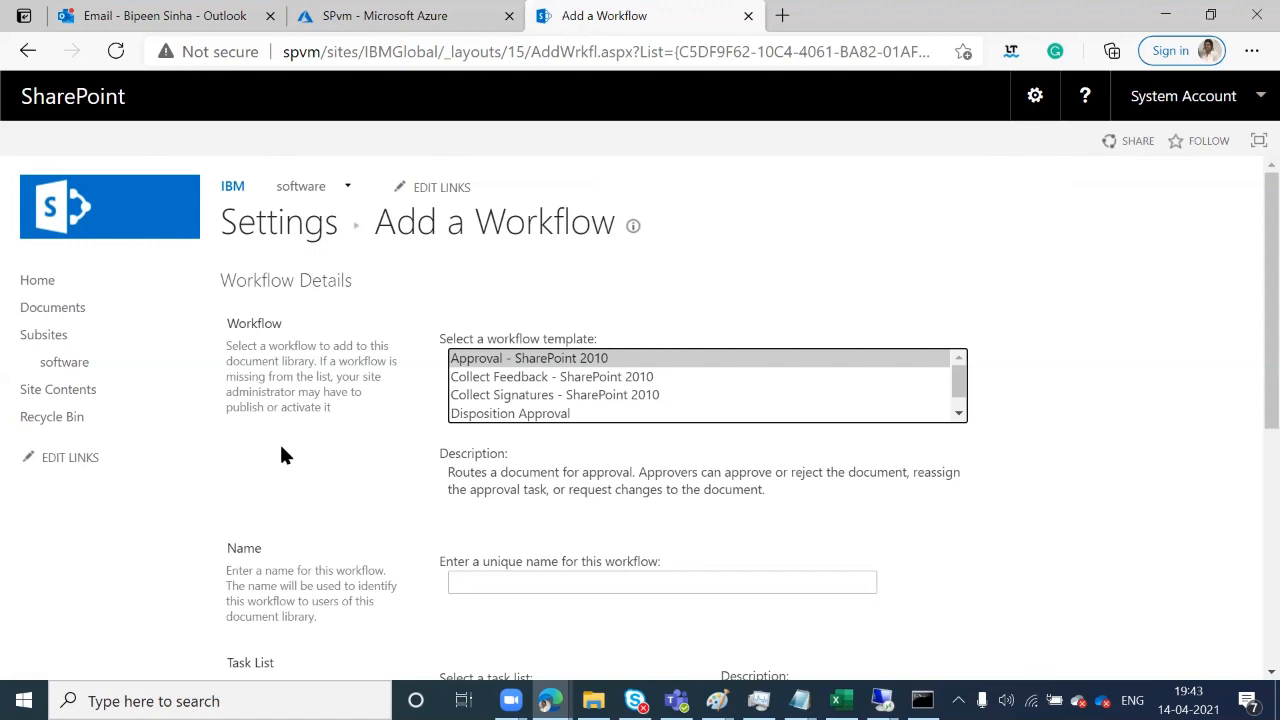
Name the new workflow "ibm approval".
click(604, 582)
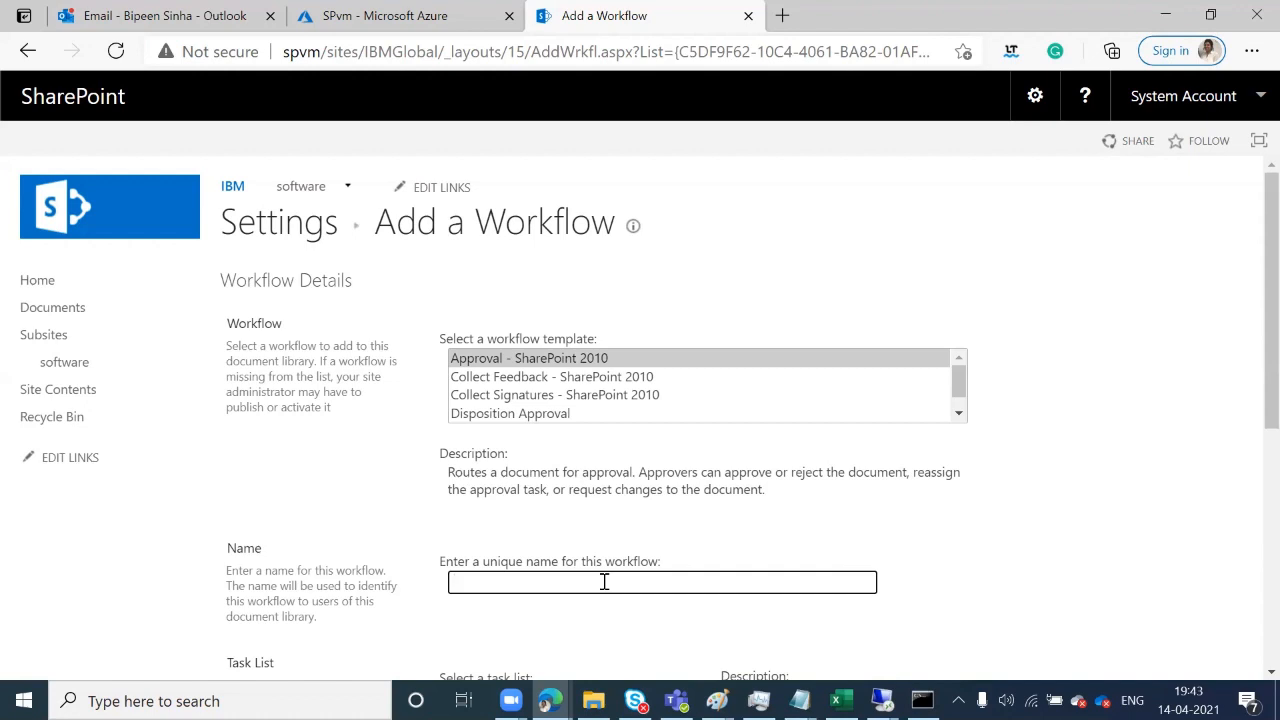
text(doc)
key(BackSpace)
key(BackSpace)
text(ibm approval)
Set the workflow to start for approving publication of a major version, and continue to its approval settings.
scroll(604, 582, down, 5)
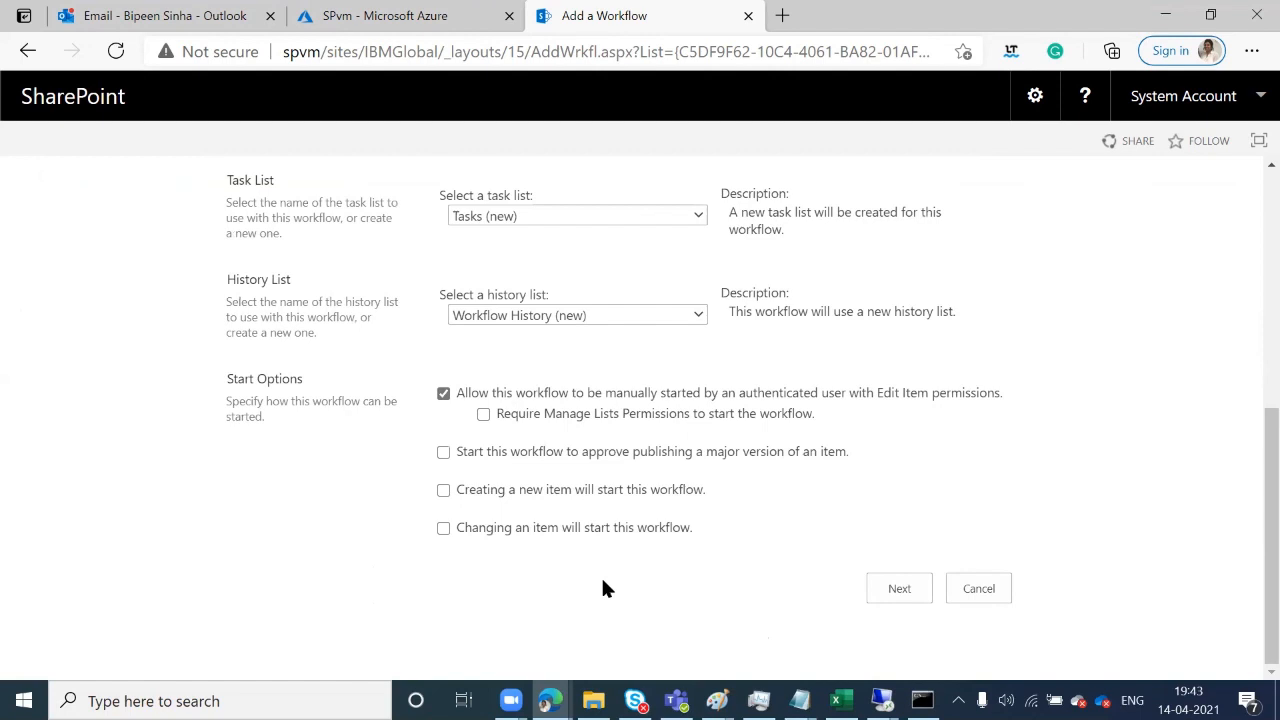
drag(1250, 440, 1250, 398)
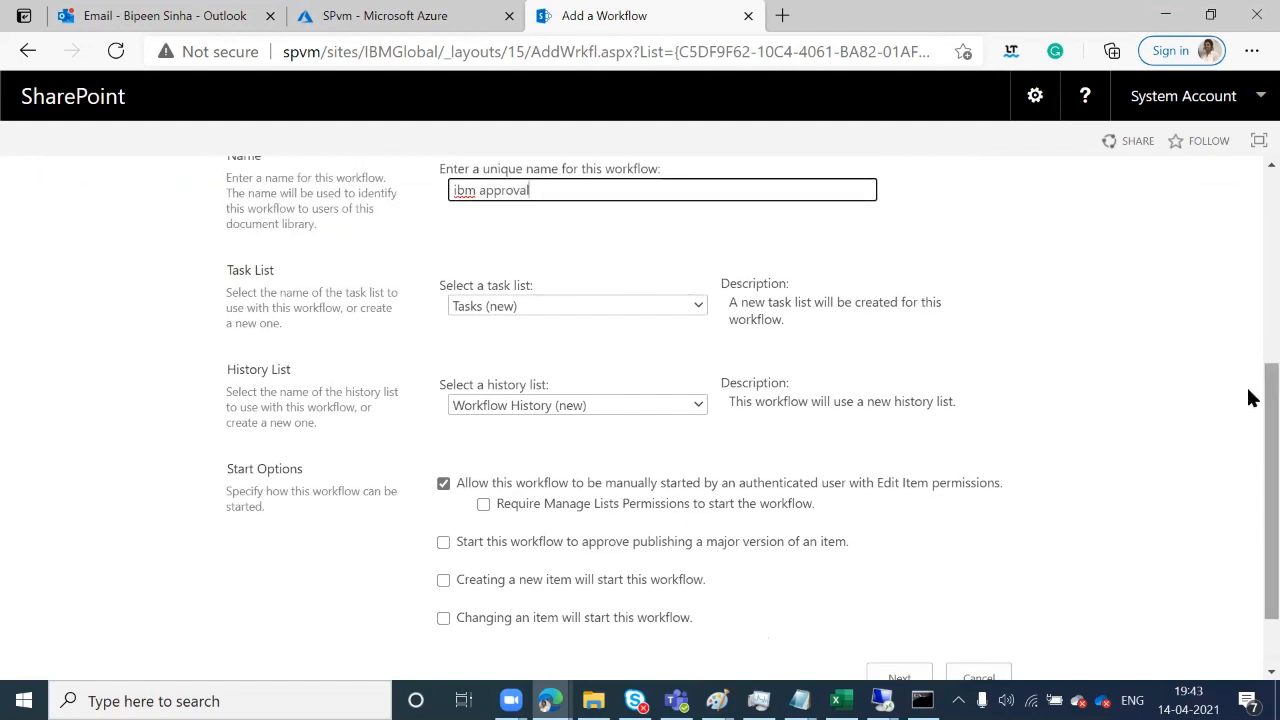
drag(1250, 398, 1250, 264)
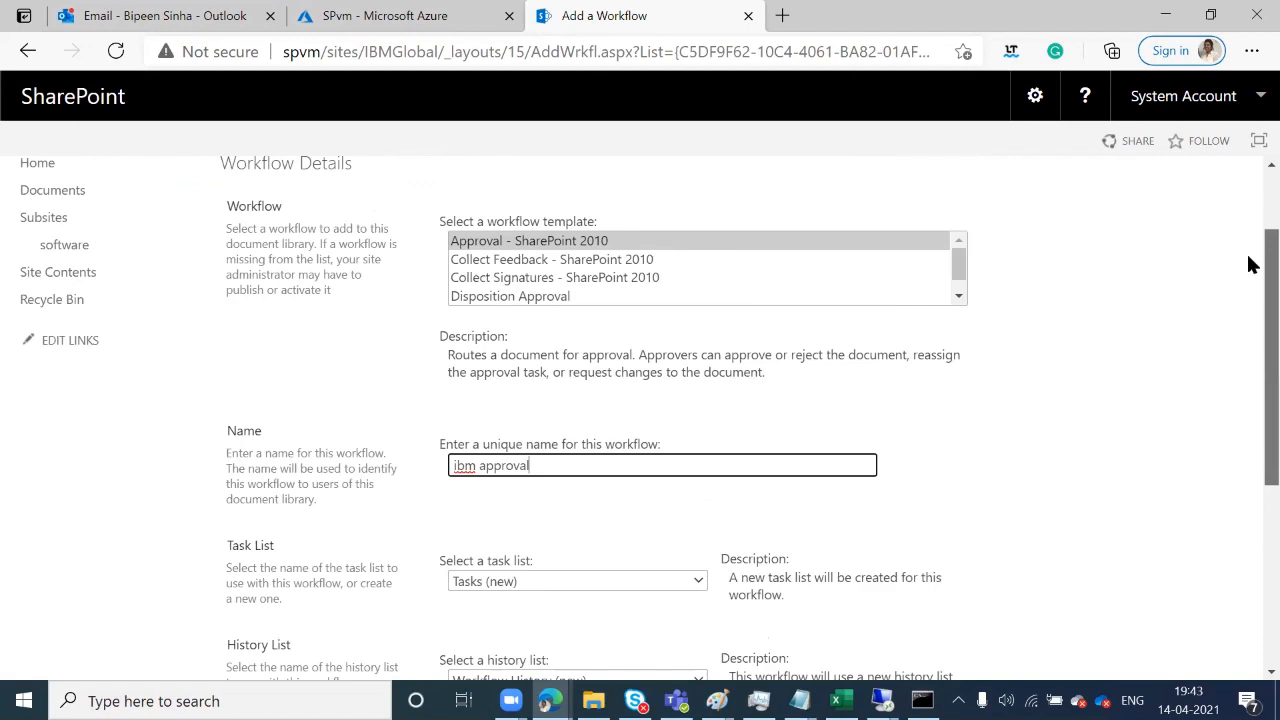
drag(1250, 264, 1252, 418)
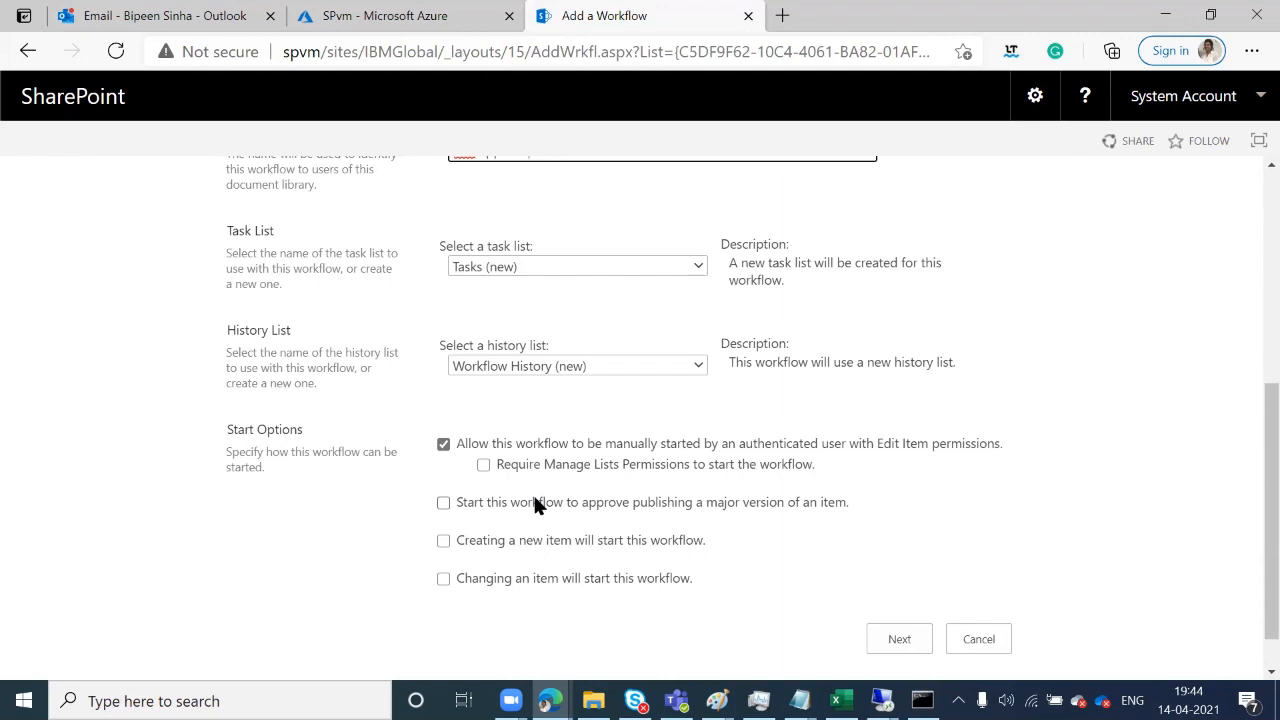
click(442, 504)
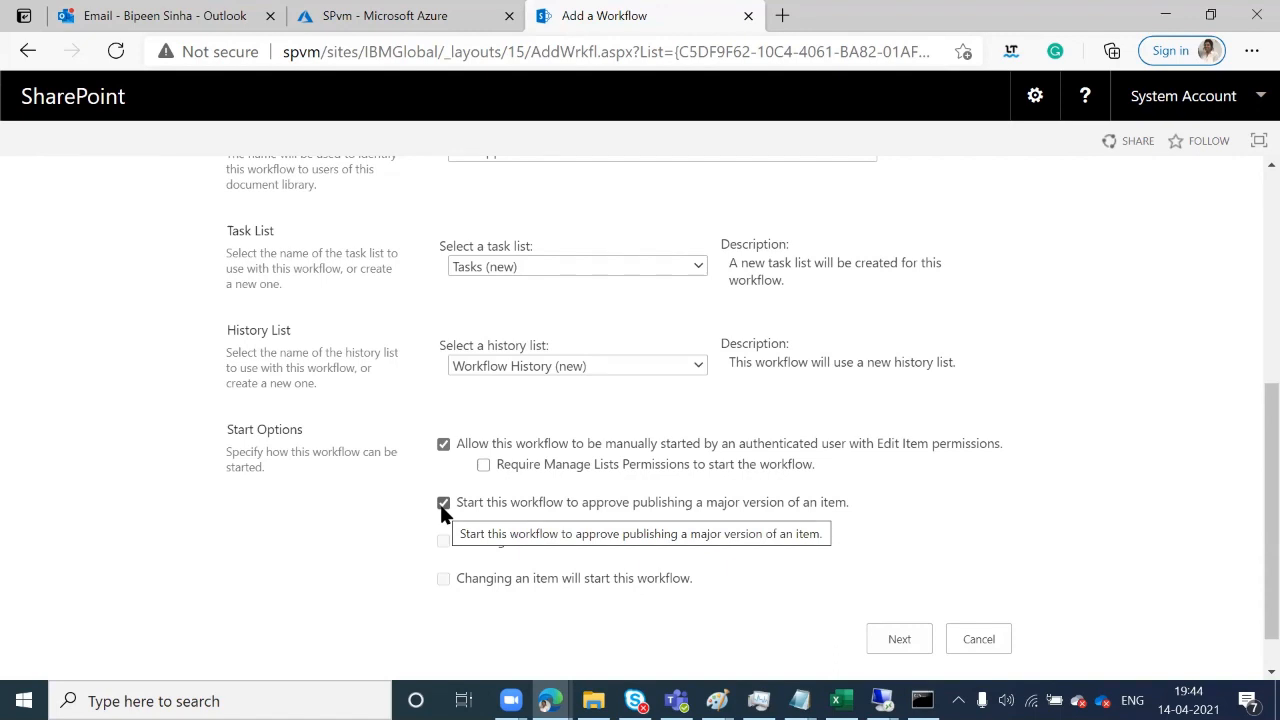
click(899, 634)
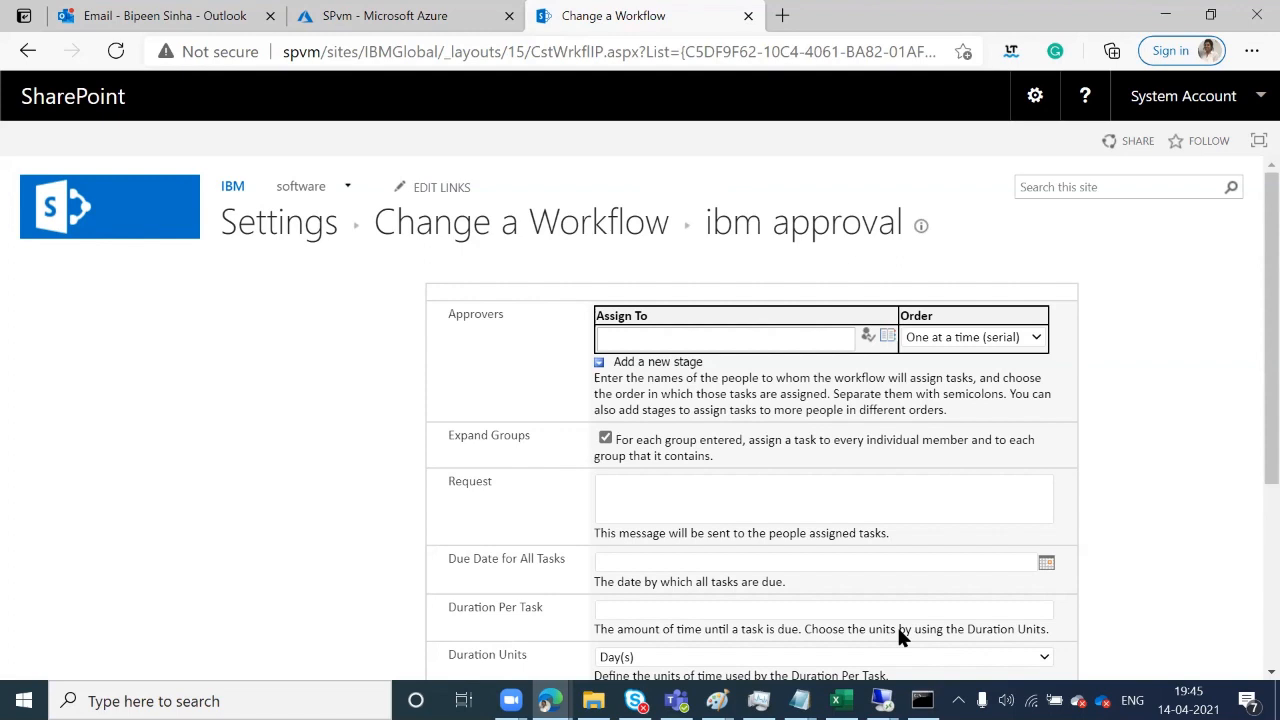
Assign the first approval stage to the spadmin account and validate the name.
click(690, 337)
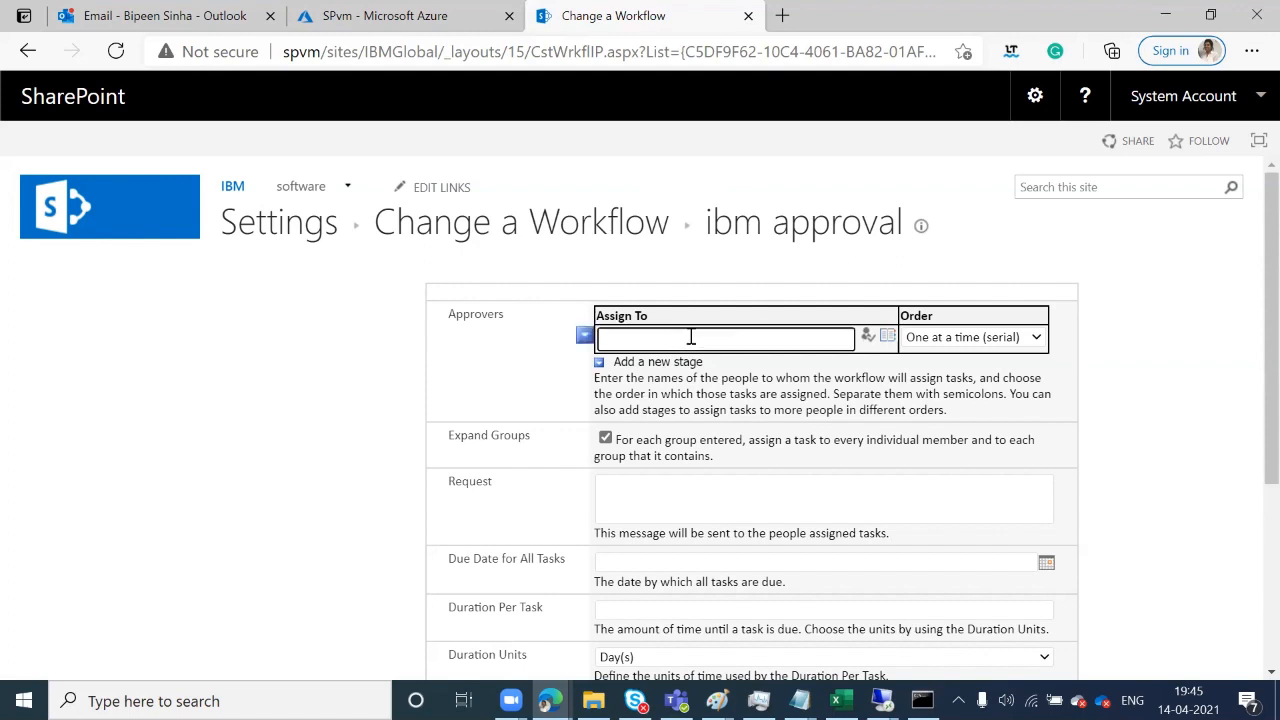
text(spadmin)
click(867, 337)
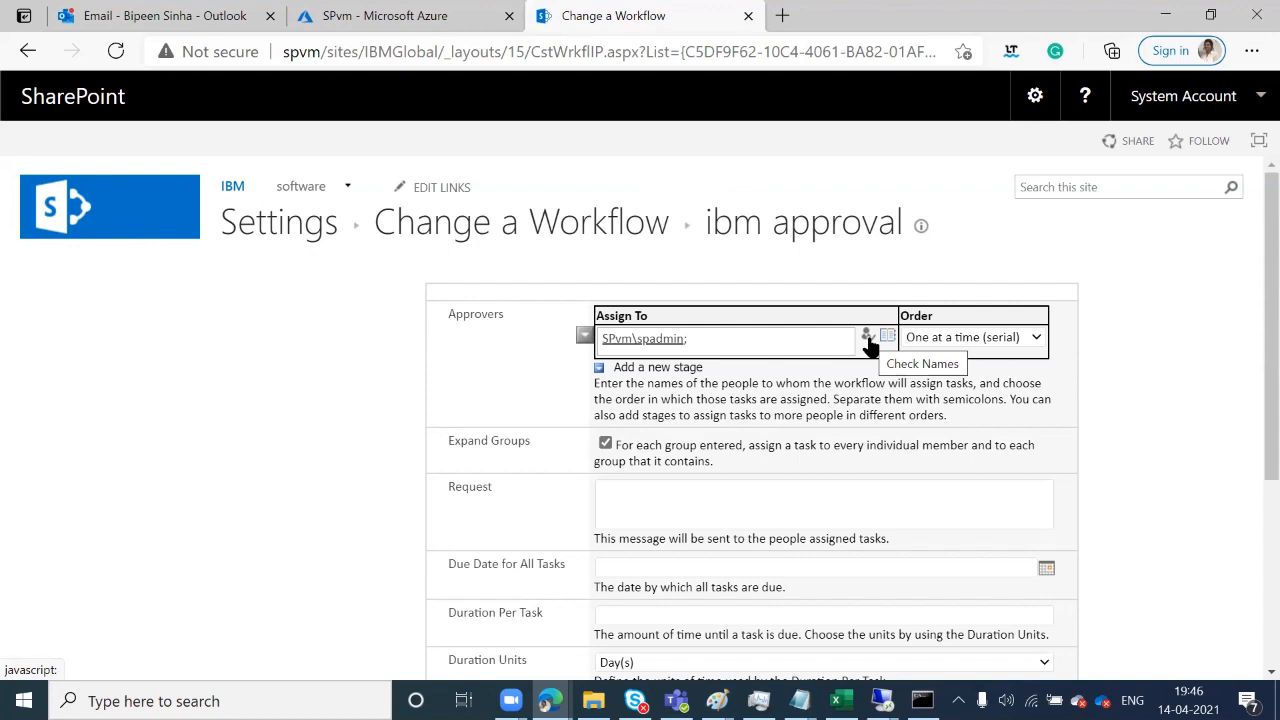
Add a second approval stage, enter the other approver's name and validate it.
click(600, 367)
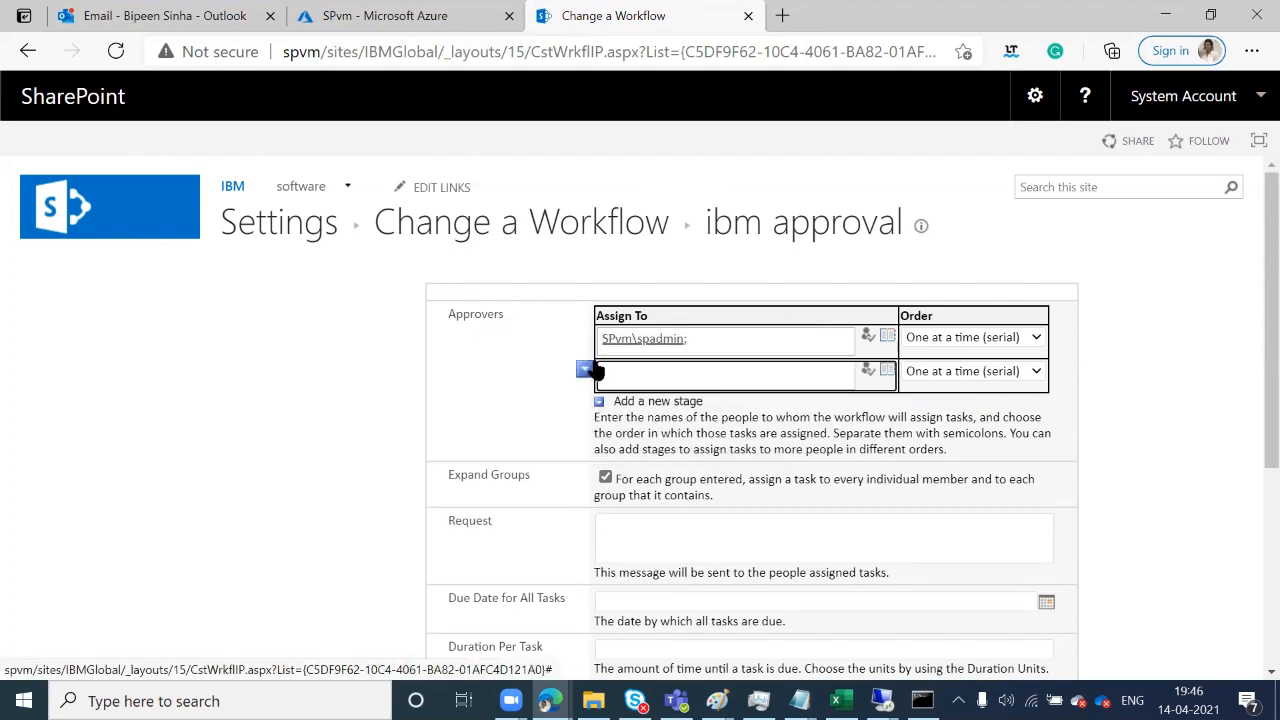
click(616, 371)
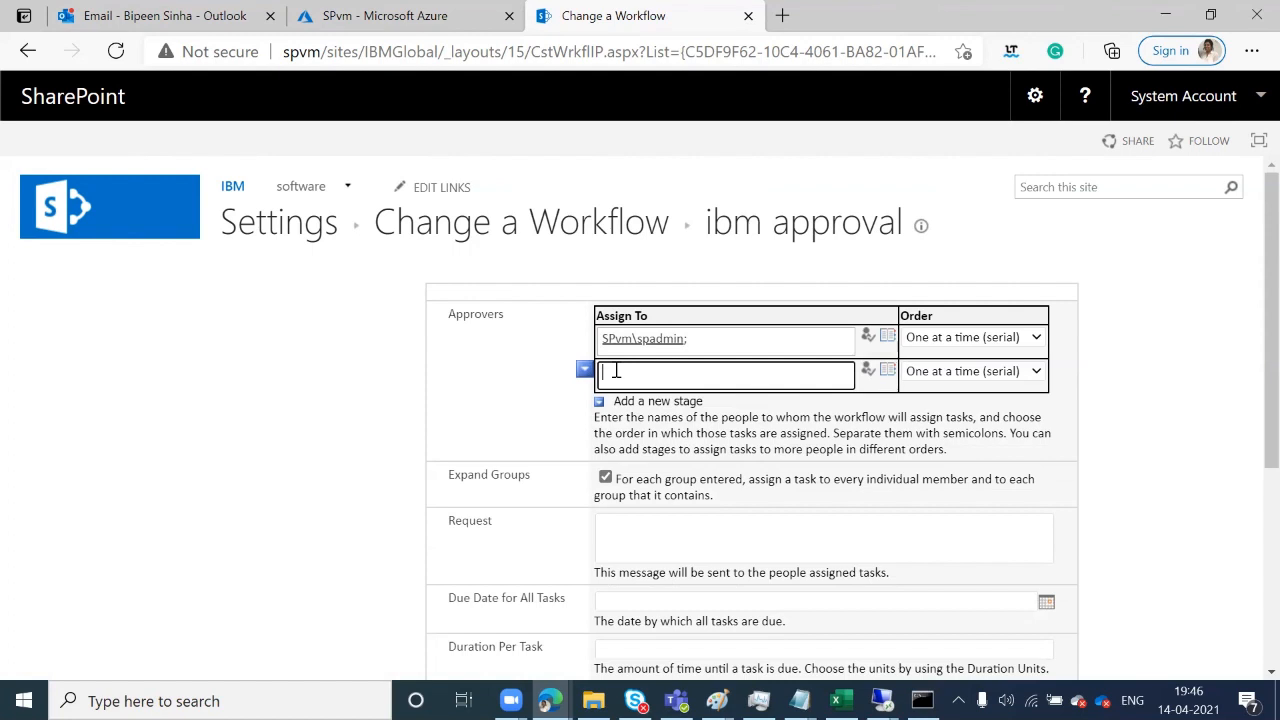
text(tom)
click(866, 369)
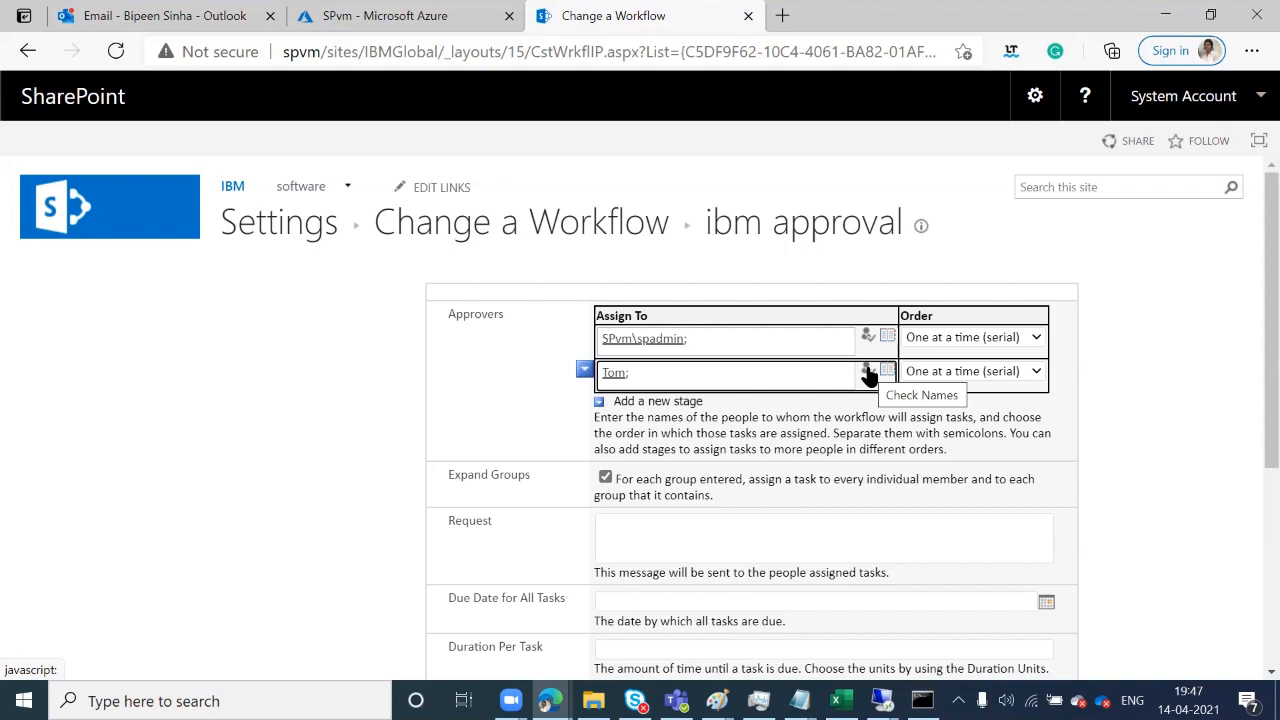
Write the request message "ibm policy review and approve" for the approvers.
click(826, 514)
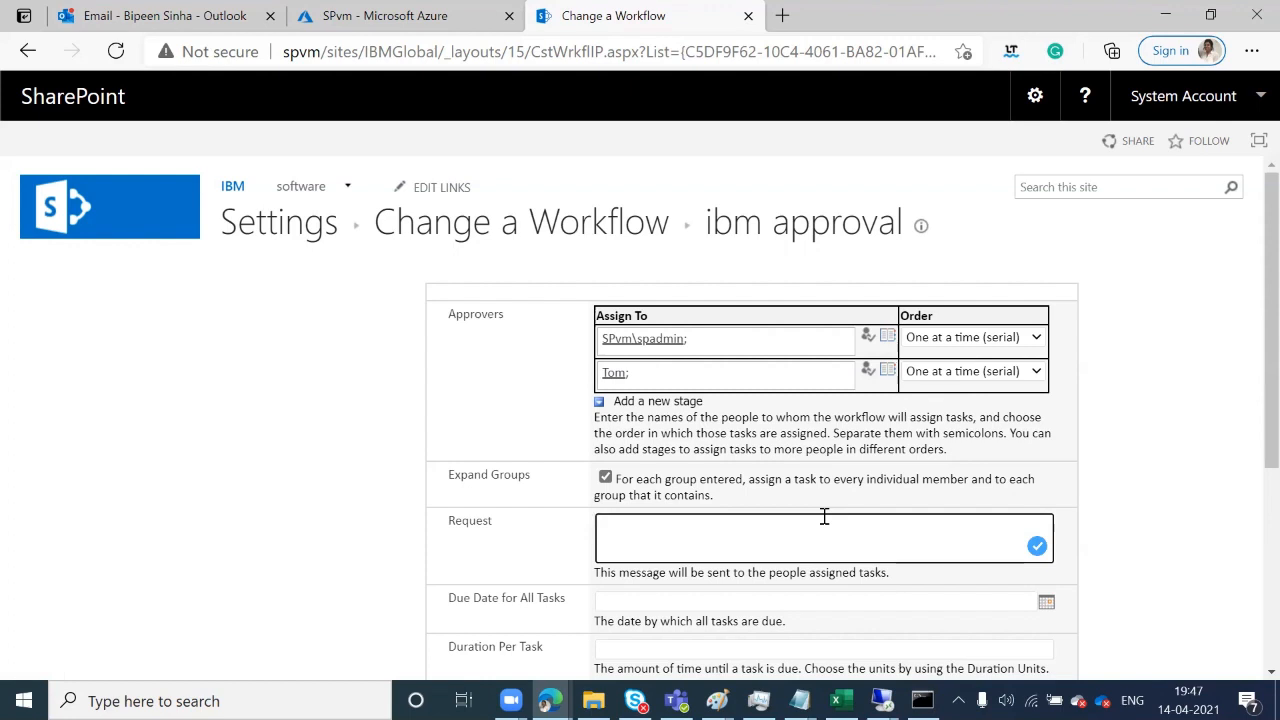
text(ibm policy reviews)
key(BackSpace)
key(BackSpace)
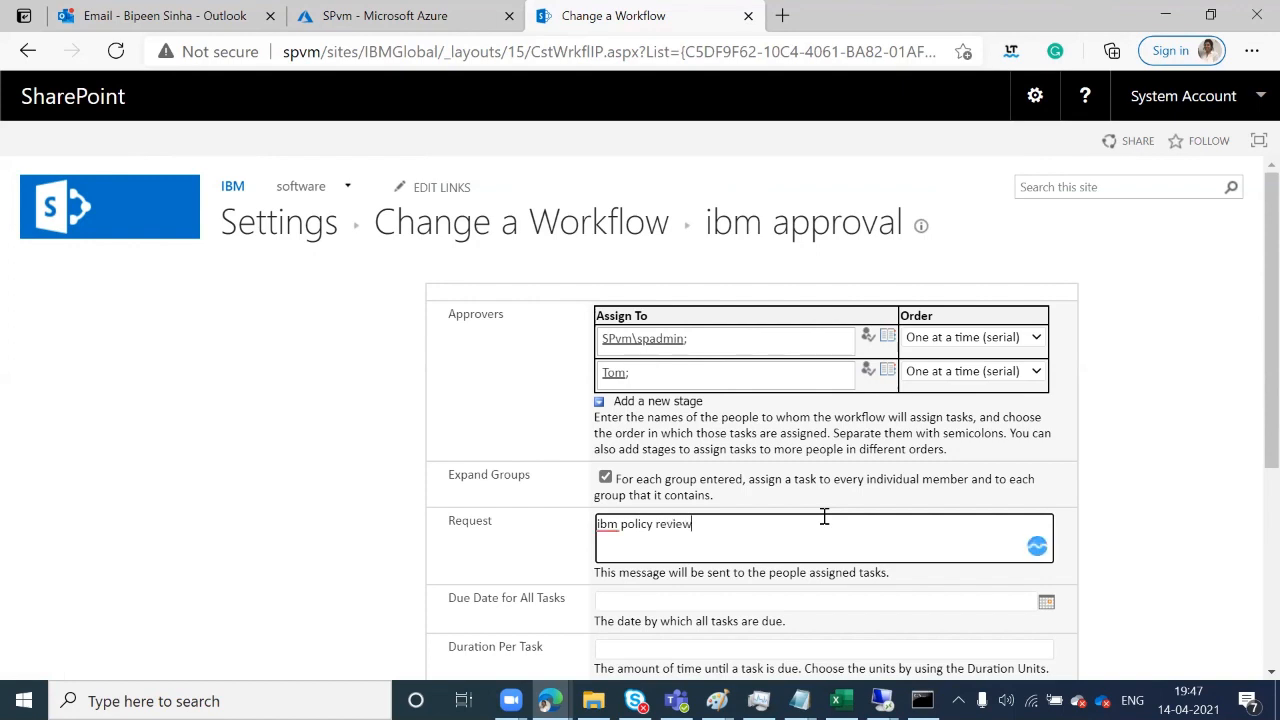
text(w and approve)
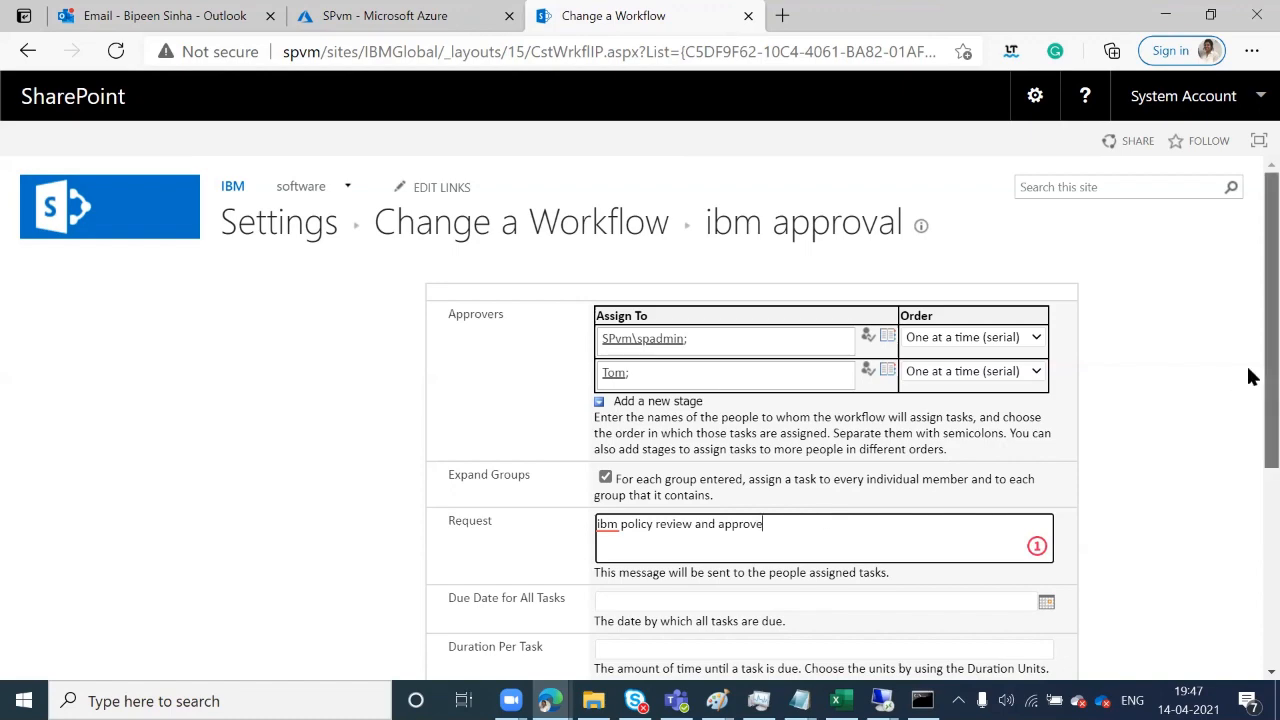
Set the duration per task to 2, keeping Day(s) as the duration unit.
scroll(1249, 376, down, 1)
scroll(1249, 426, down, 1)
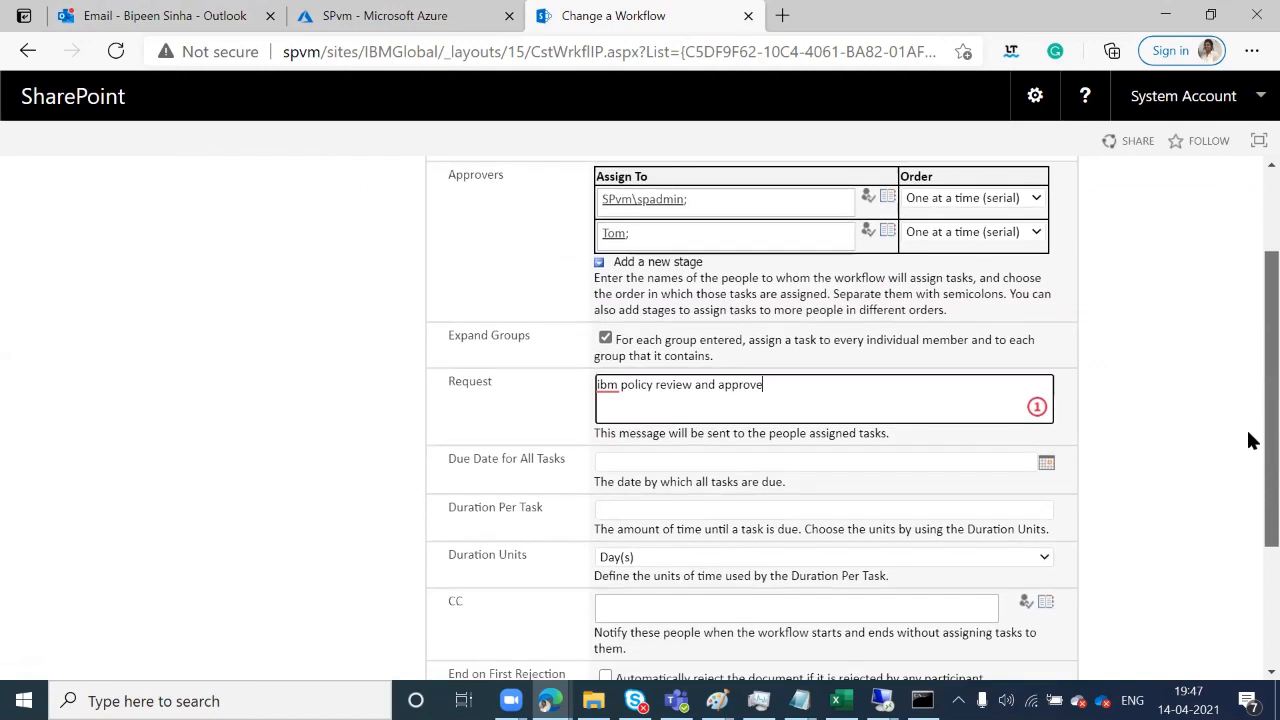
scroll(1248, 445, up, 1)
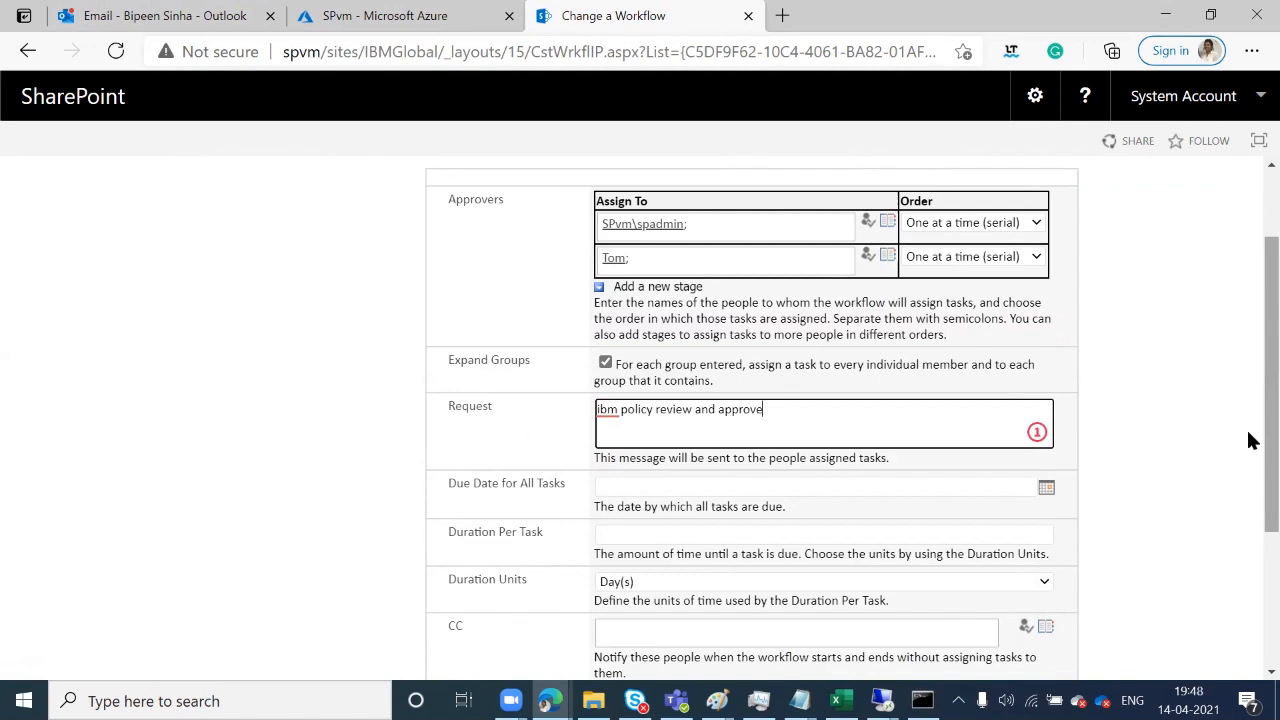
click(1004, 488)
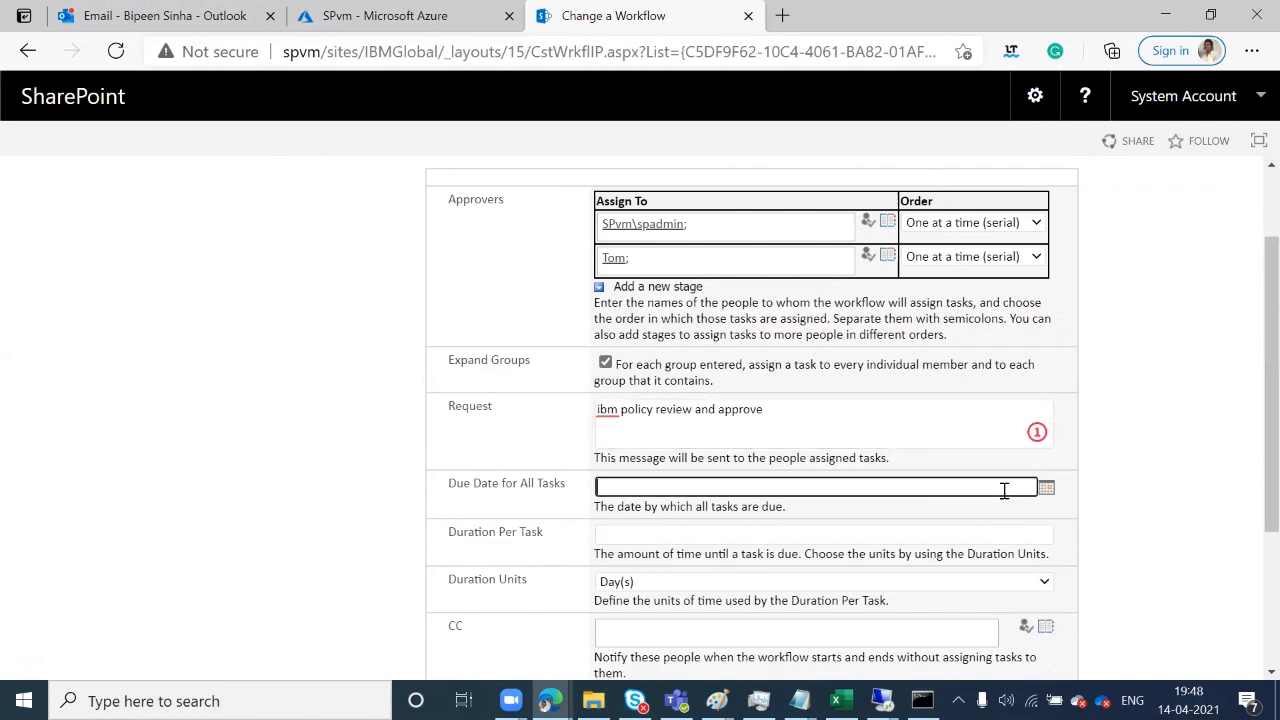
click(931, 531)
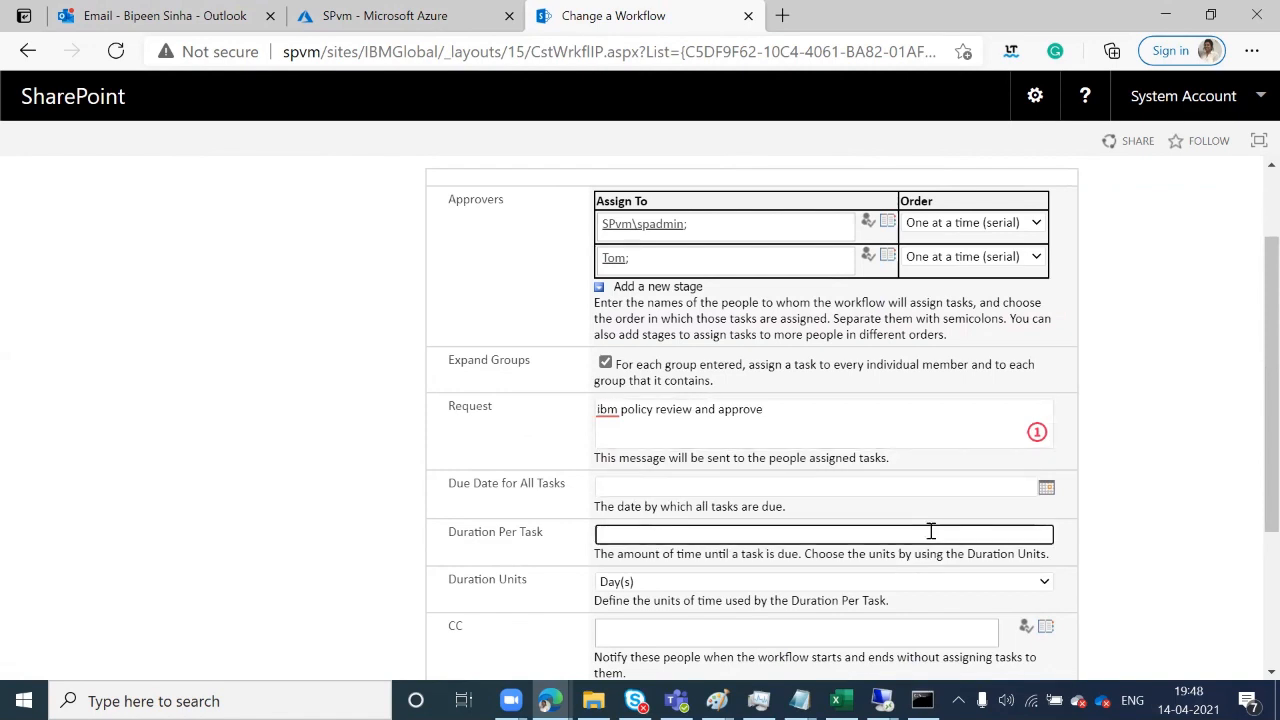
text(2)
click(1045, 582)
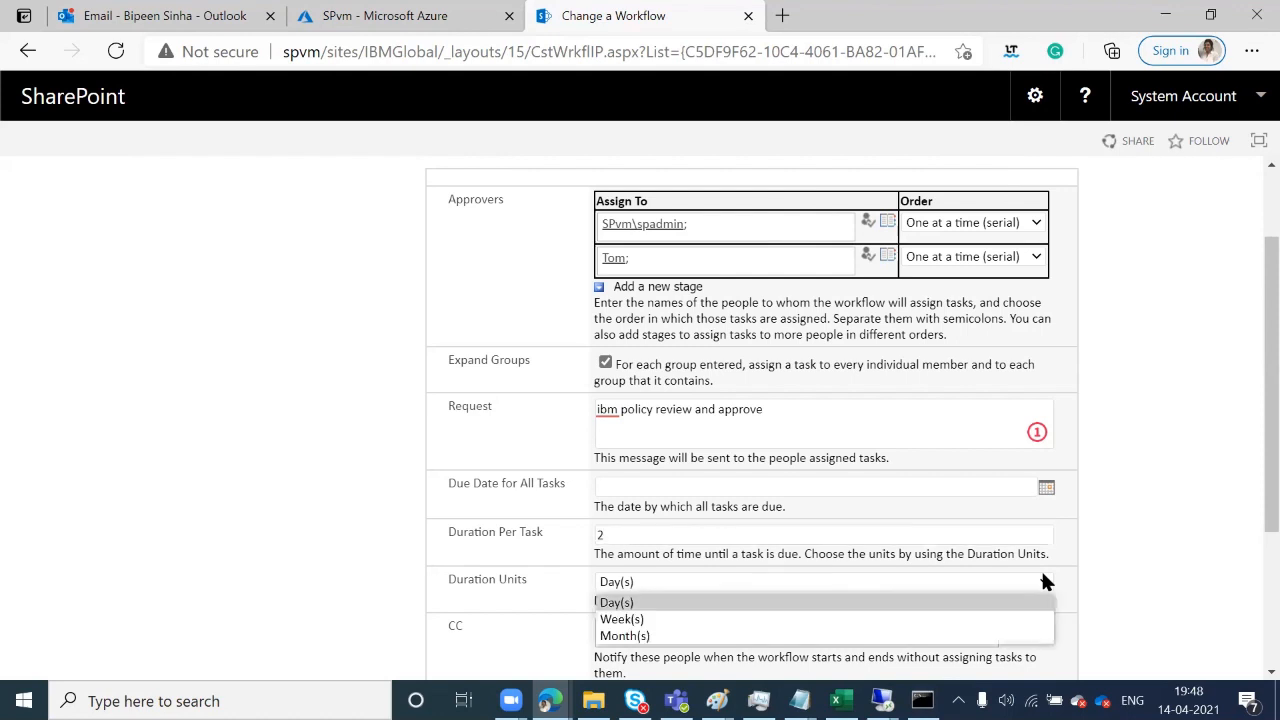
click(1045, 582)
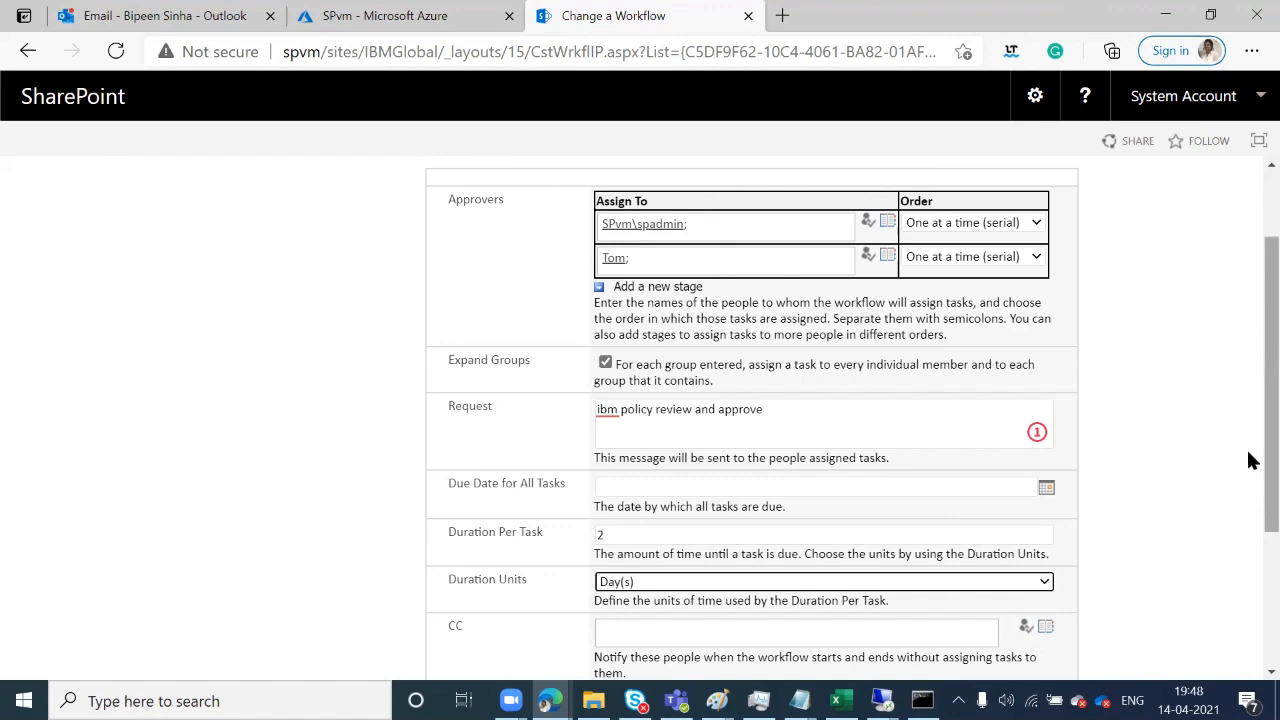
Save the approval workflow with the rejection, document change and content approval options left unchecked.
scroll(1251, 523, down, 2)
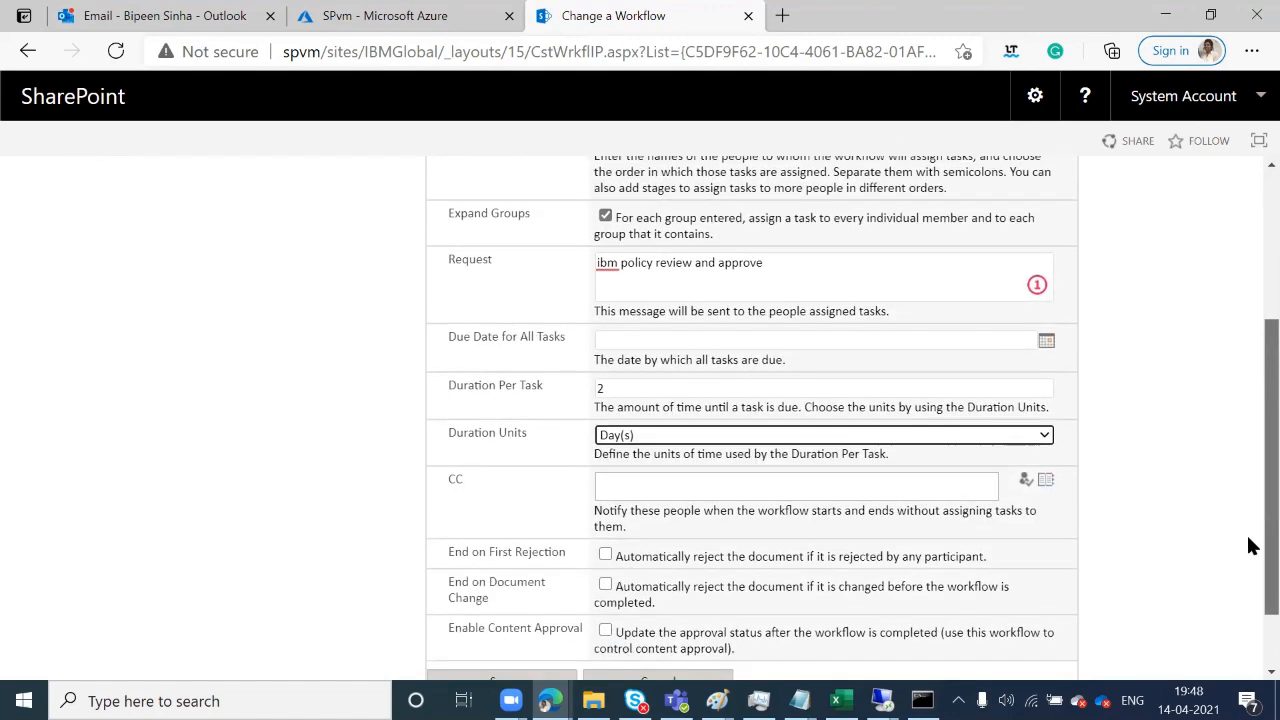
scroll(1250, 565, down, 1)
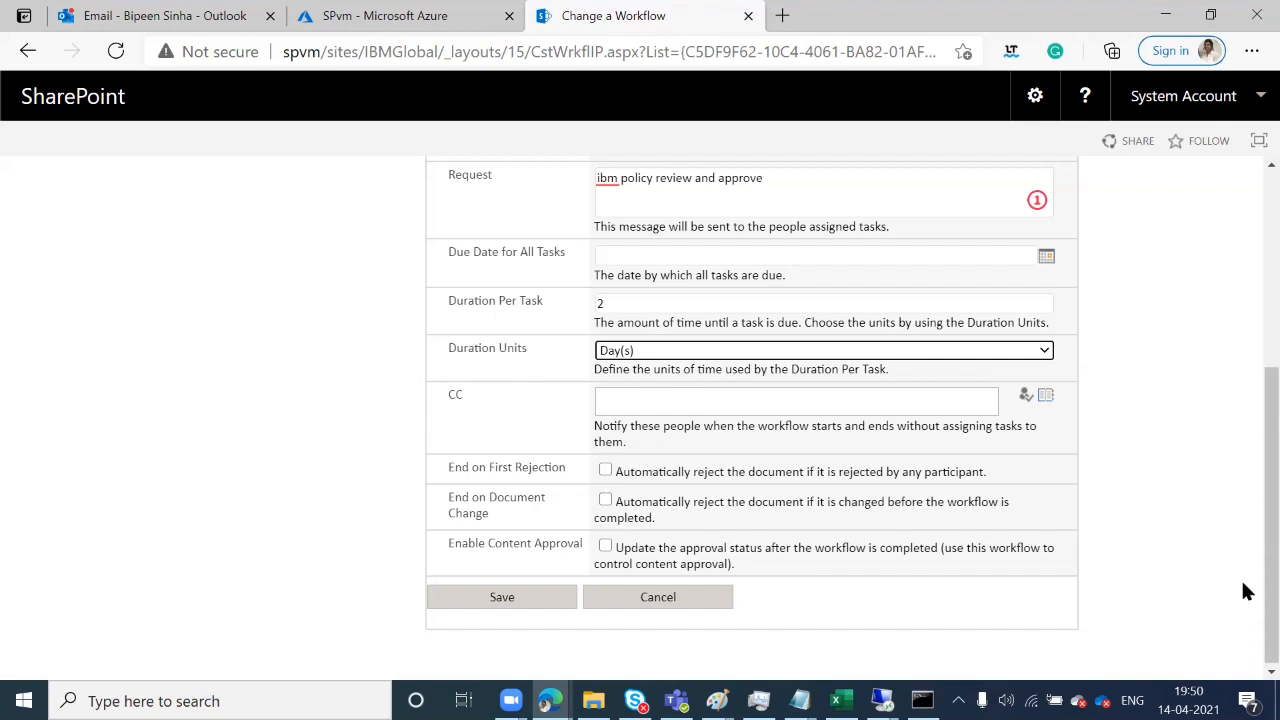
click(491, 603)
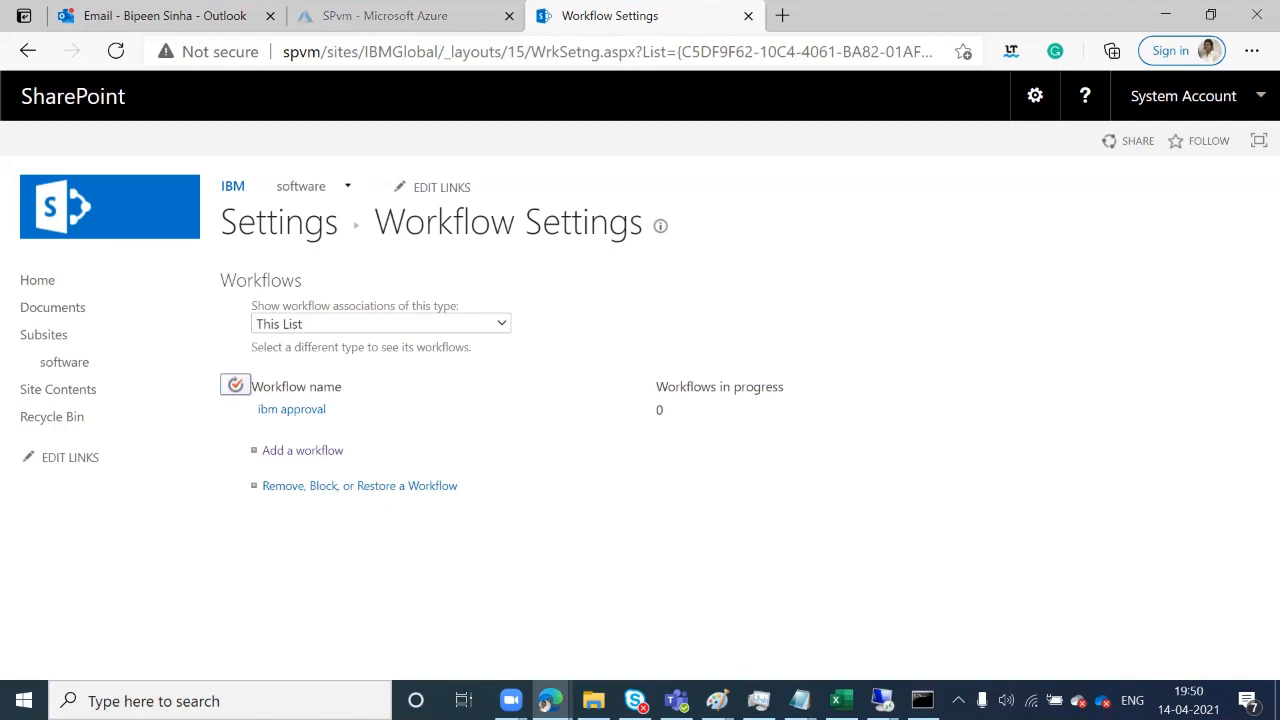
Upload the Invoice3 PDF from the Downloads folder to the Documents library, leaving the version comments empty.
click(42, 314)
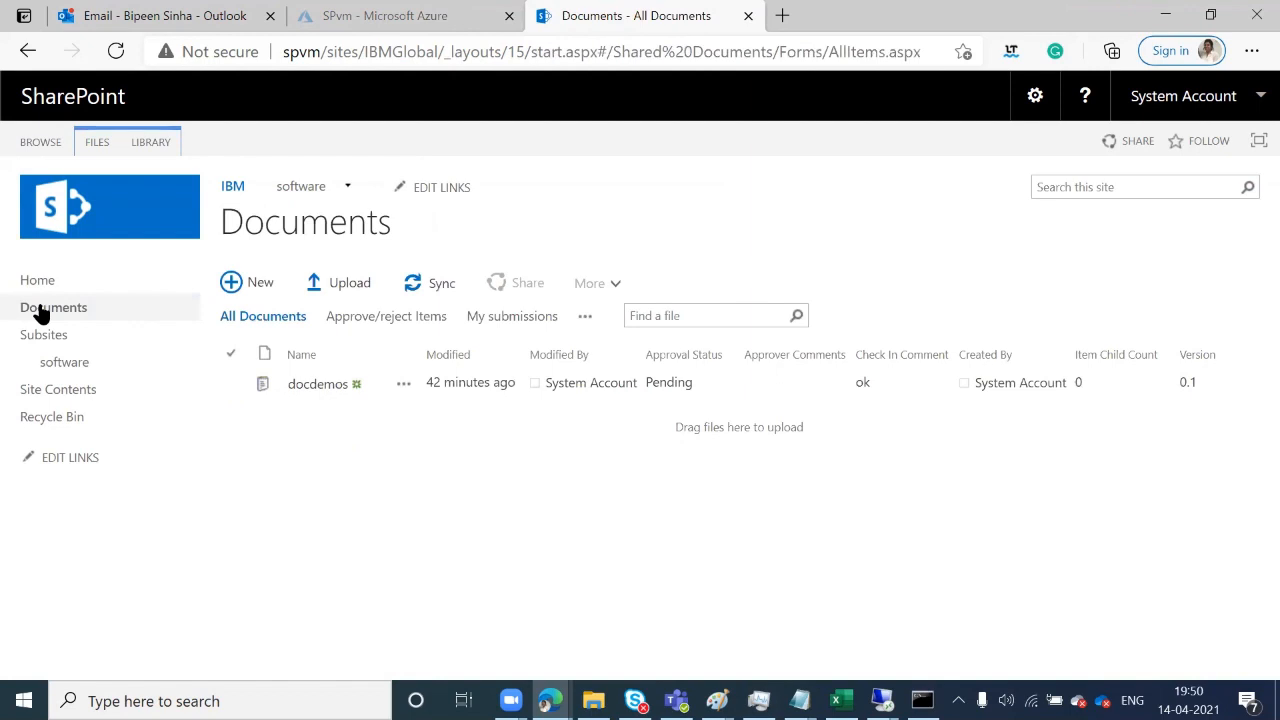
click(331, 289)
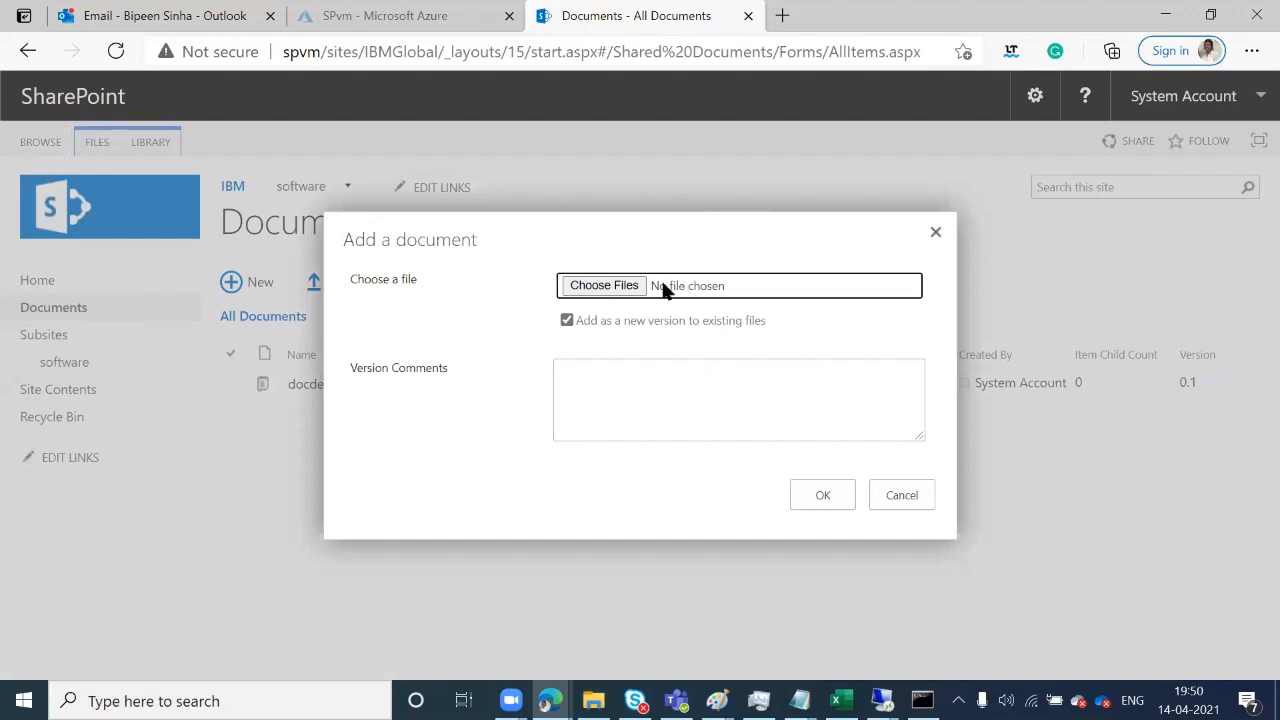
click(628, 286)
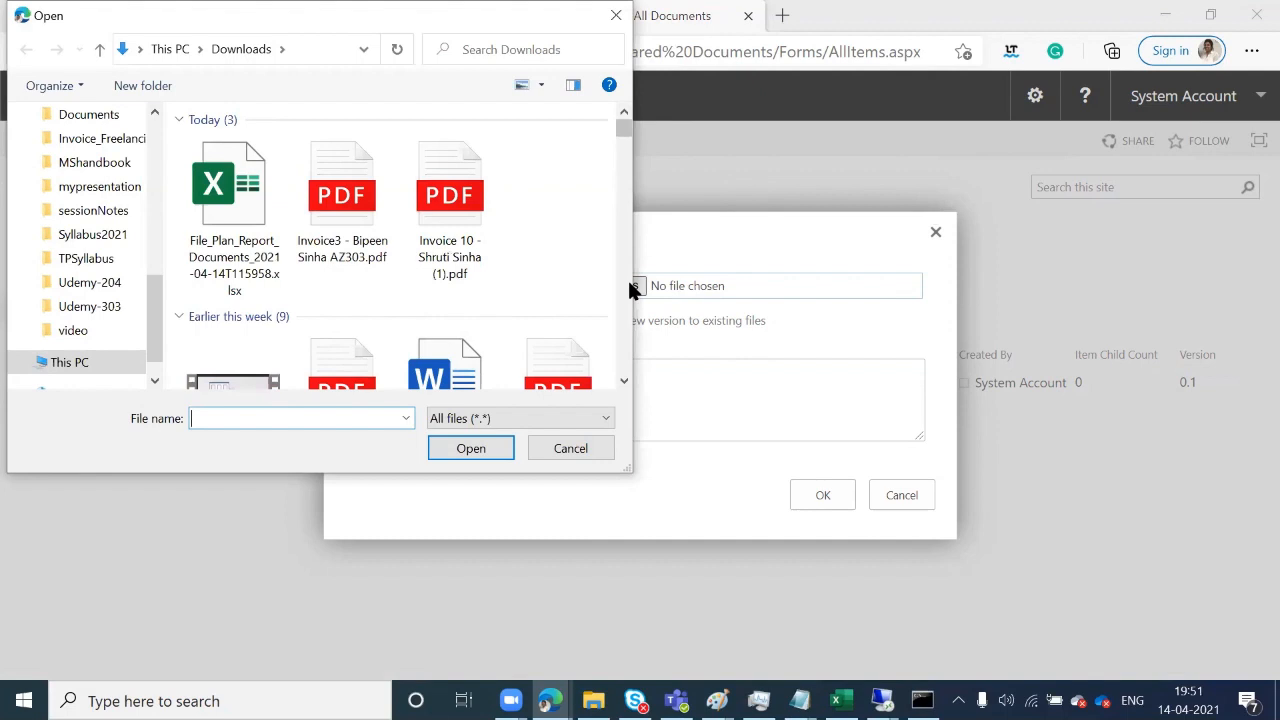
click(355, 200)
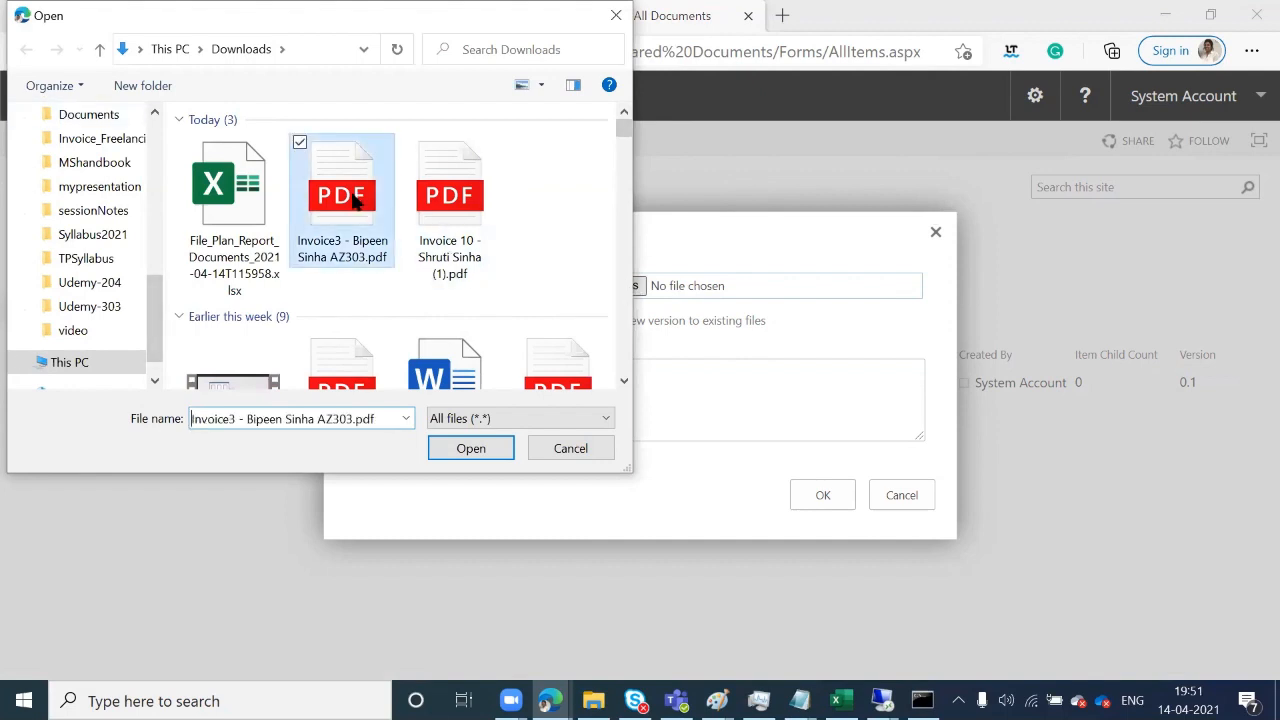
click(482, 452)
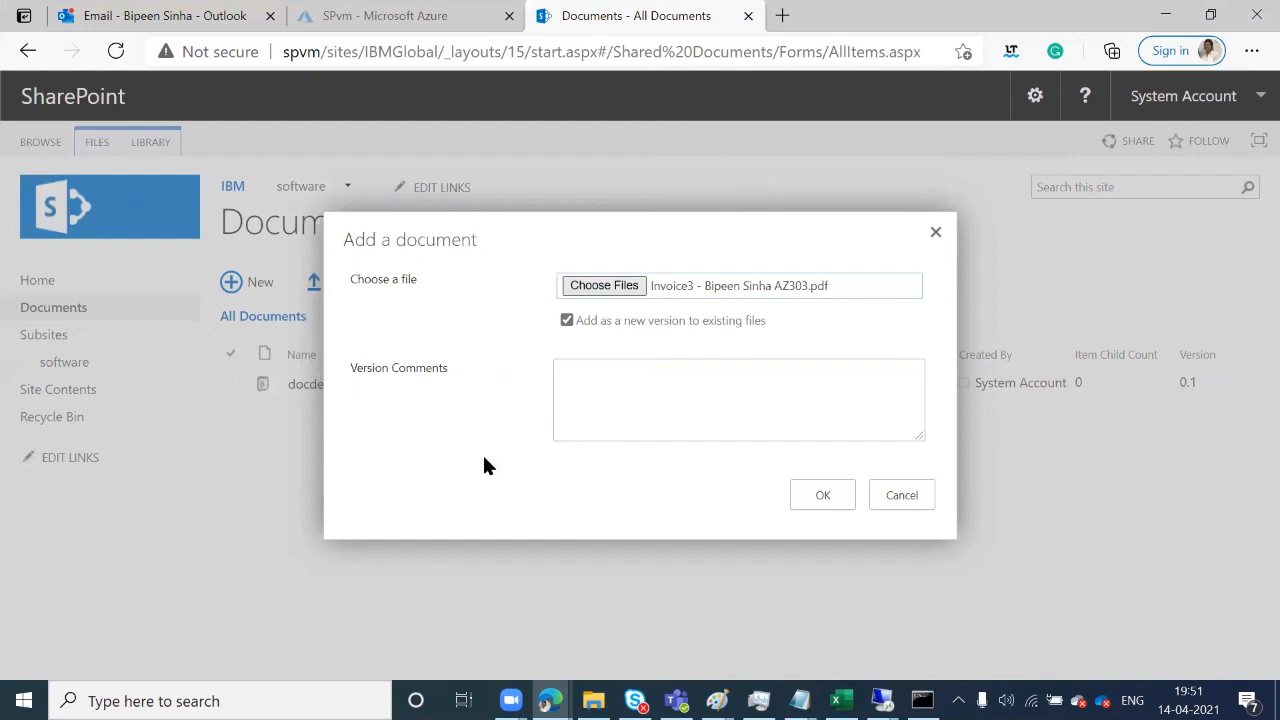
click(618, 419)
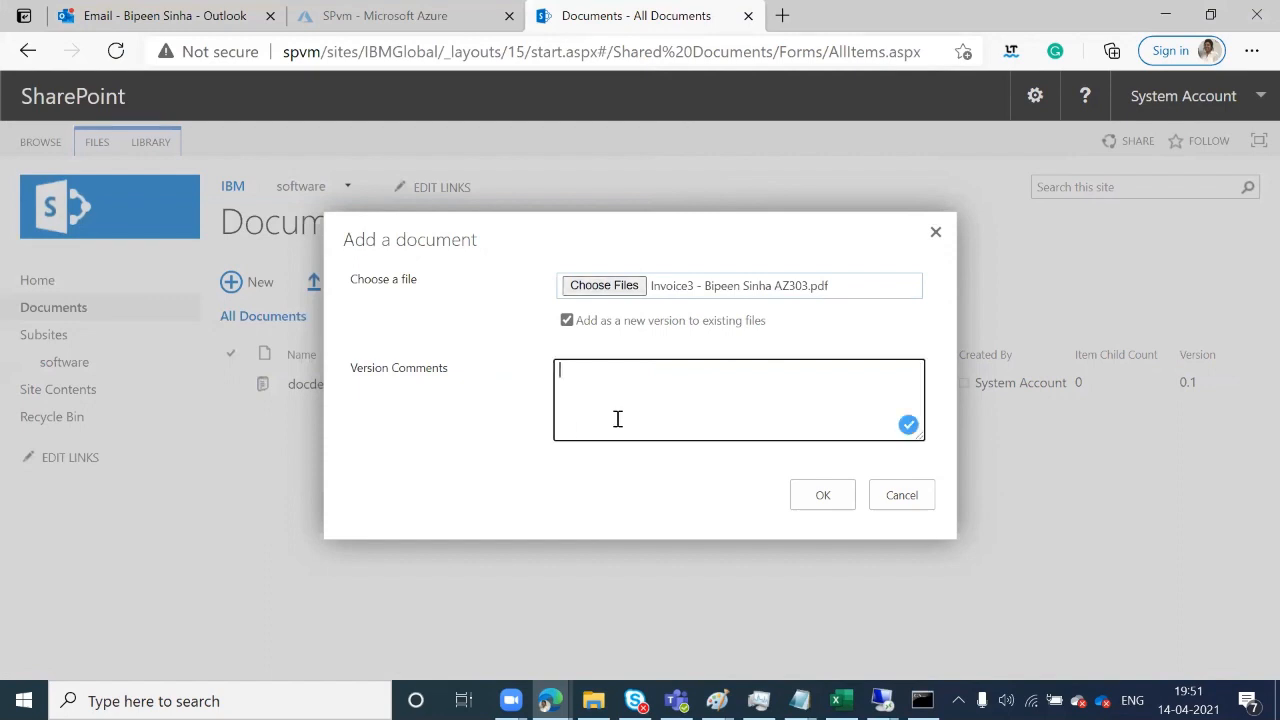
click(808, 494)
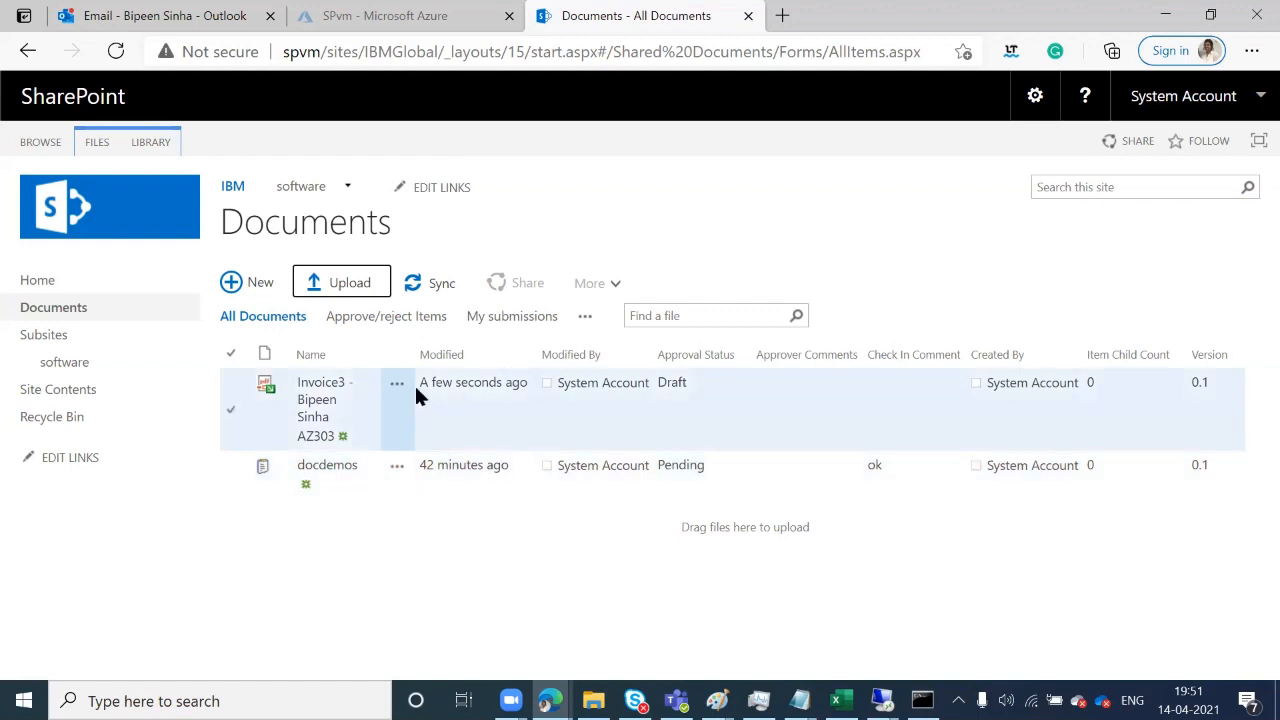
Open the workflows page of the uploaded Invoice3 document to view the workflows that can be started on it.
click(397, 390)
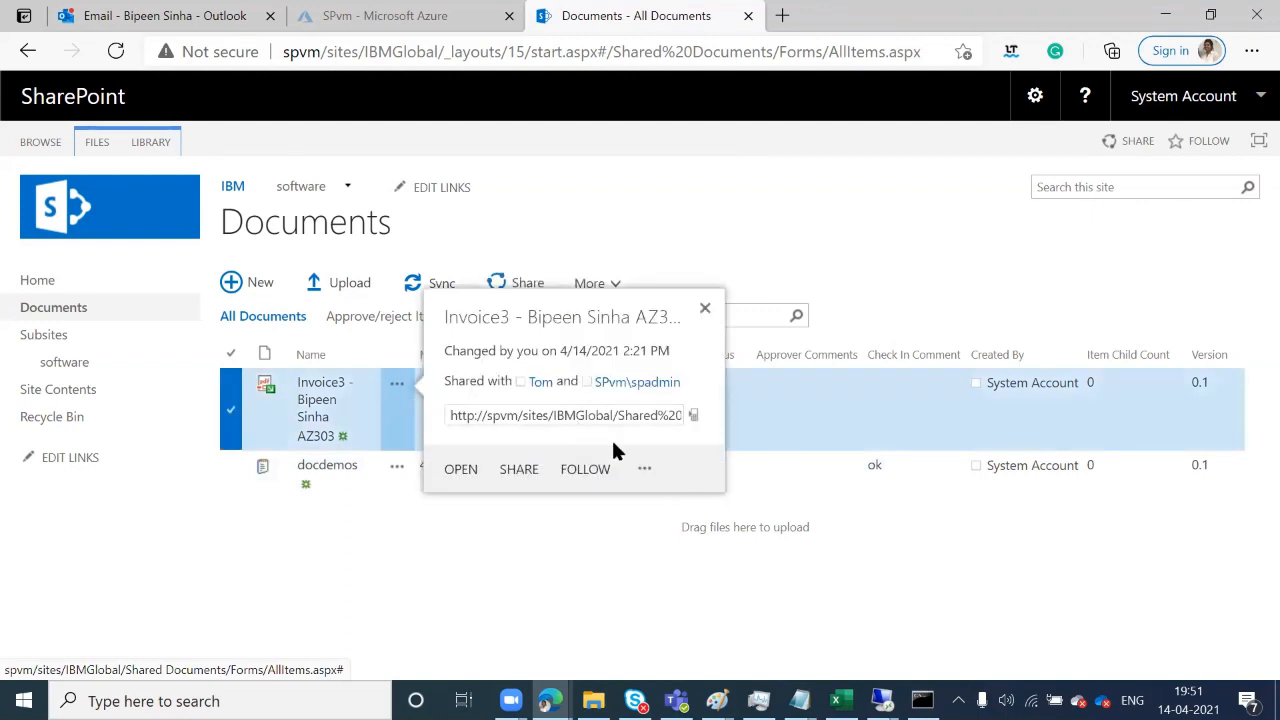
click(641, 472)
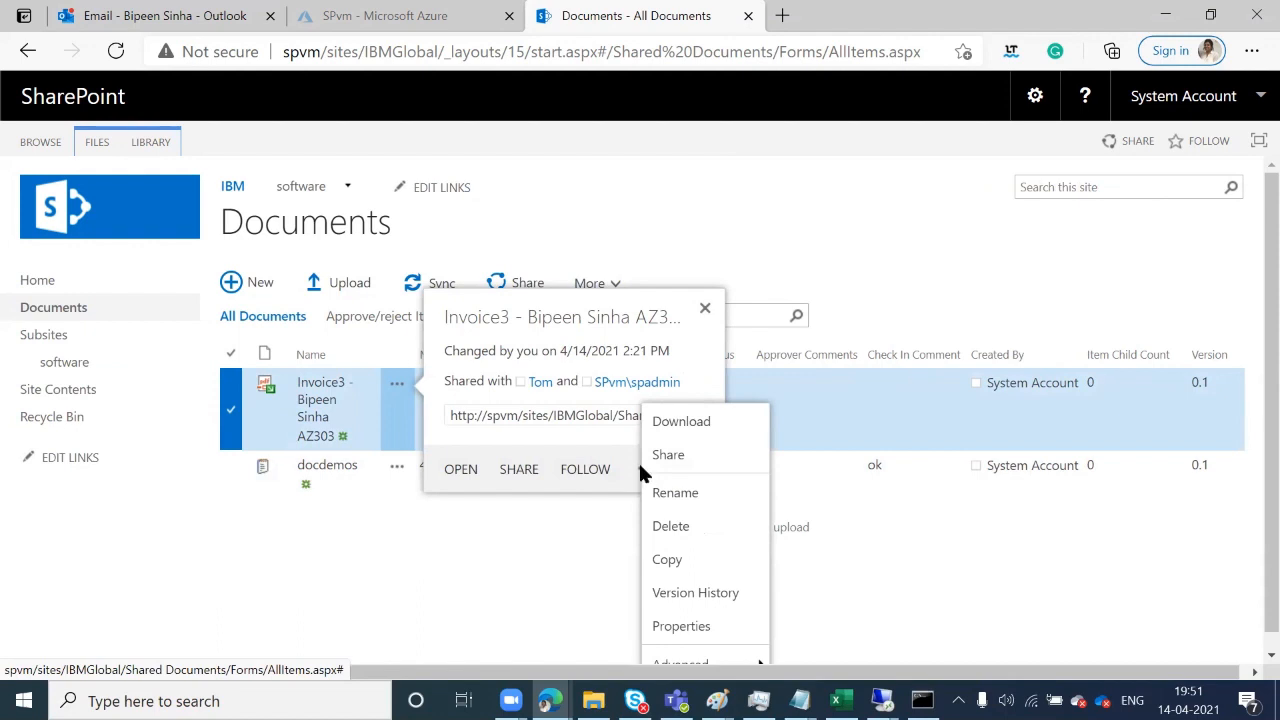
mouse_move(692, 668)
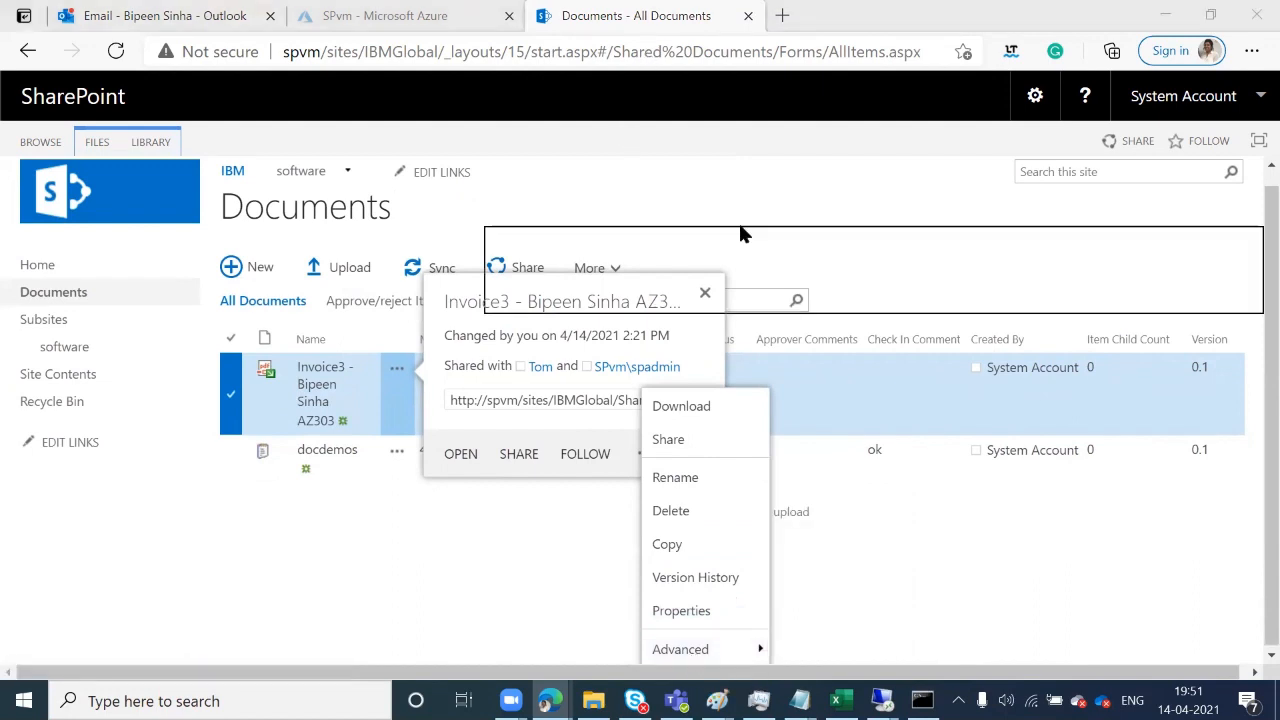
drag(471, 216, 1250, 303)
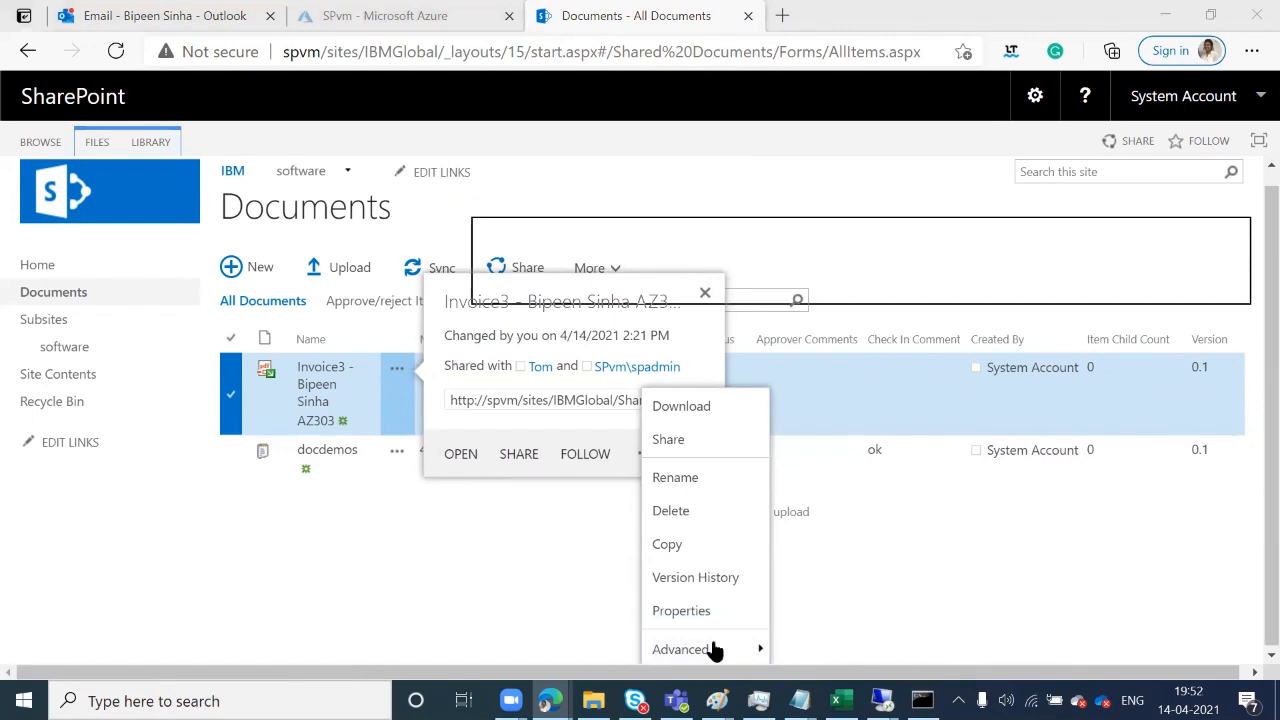
key(Escape)
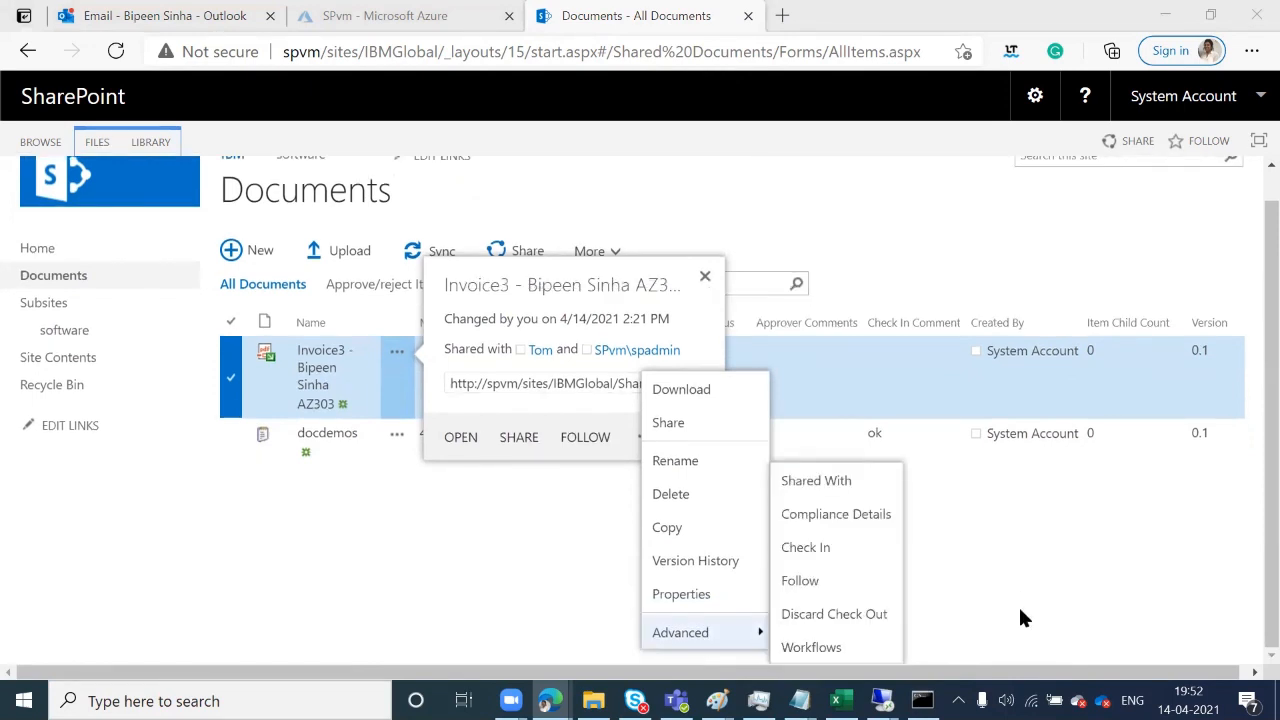
click(810, 647)
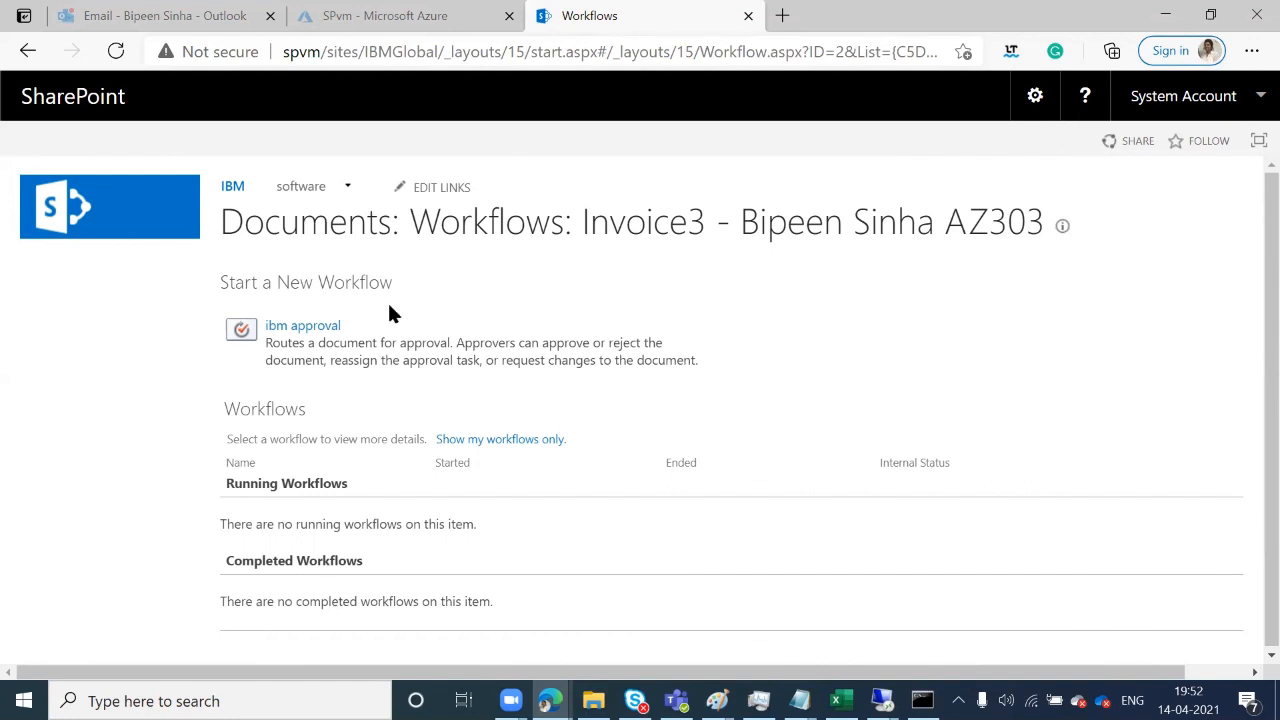
Return to the Documents library and check in the Invoice3 document as minor version 0.1 with the comment "f", without retaining the check-out.
click(233, 188)
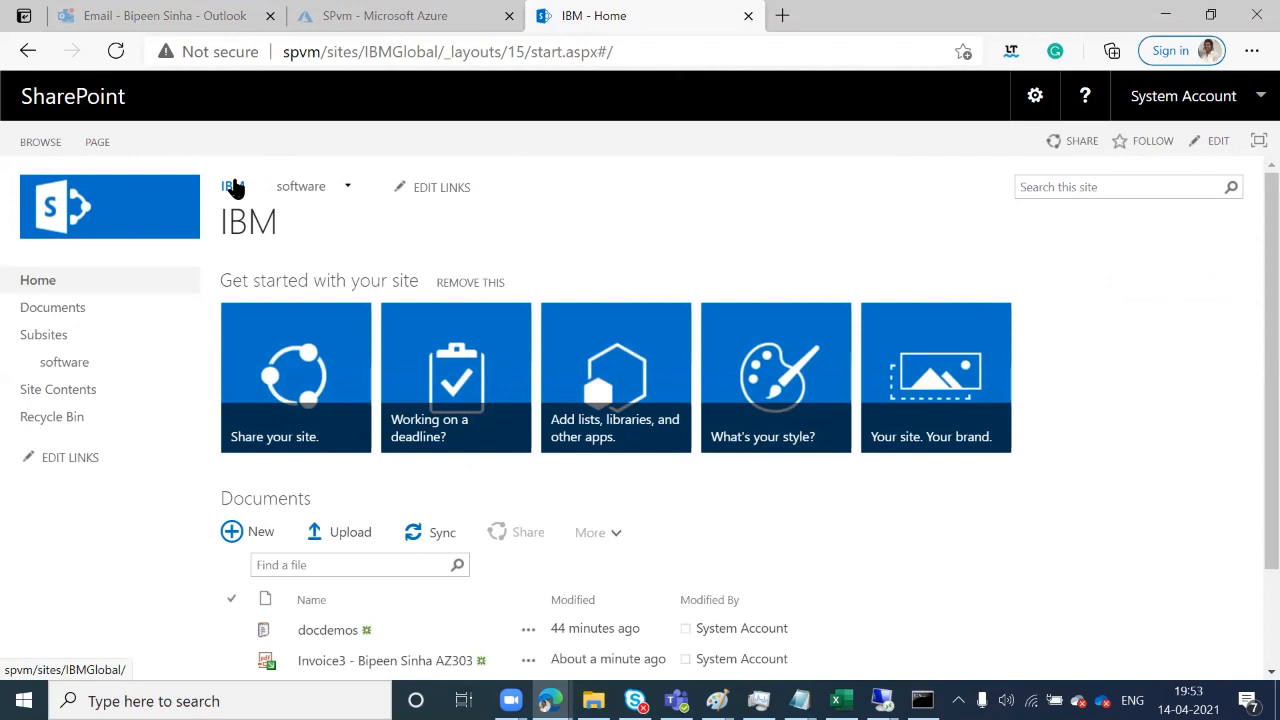
click(54, 308)
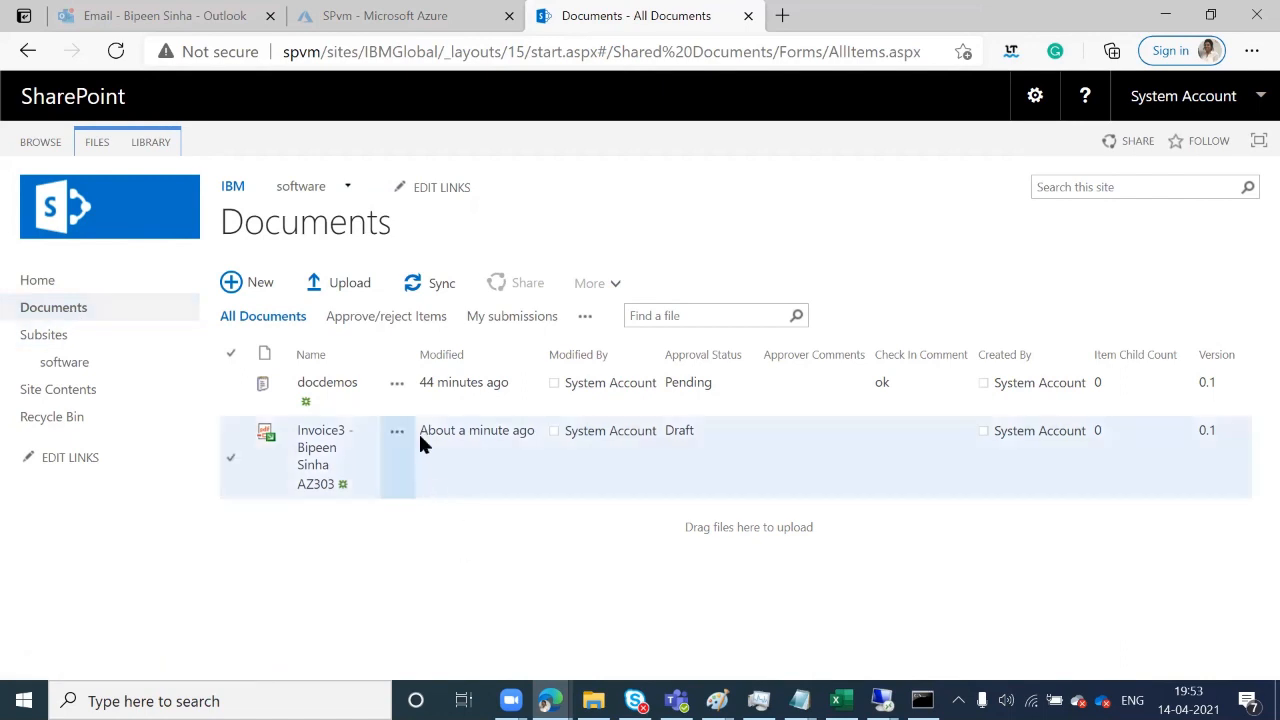
click(398, 434)
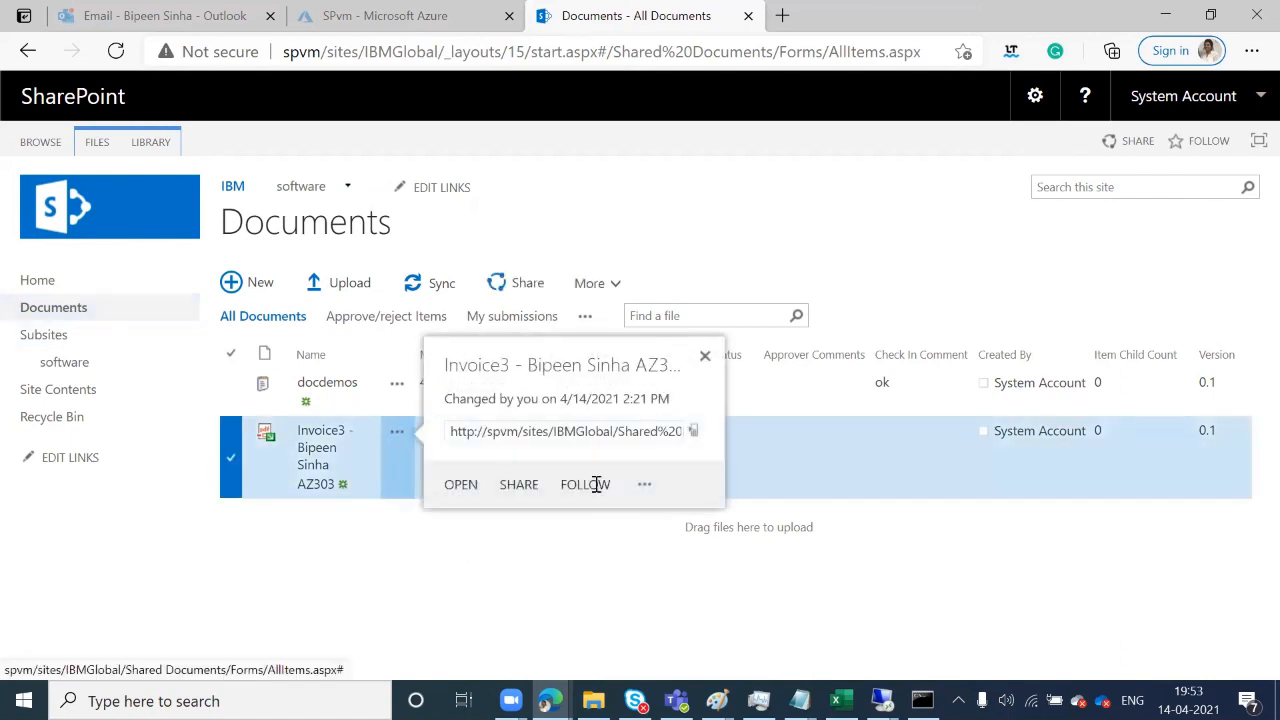
click(640, 514)
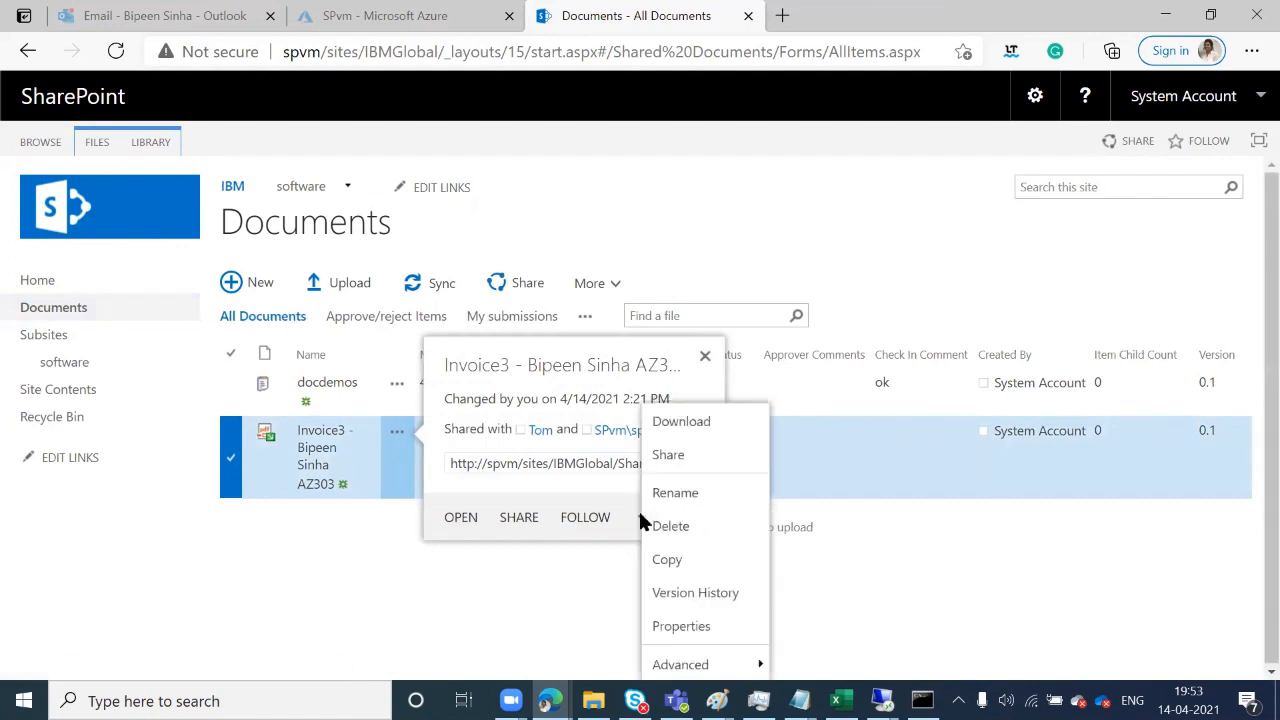
mouse_move(694, 666)
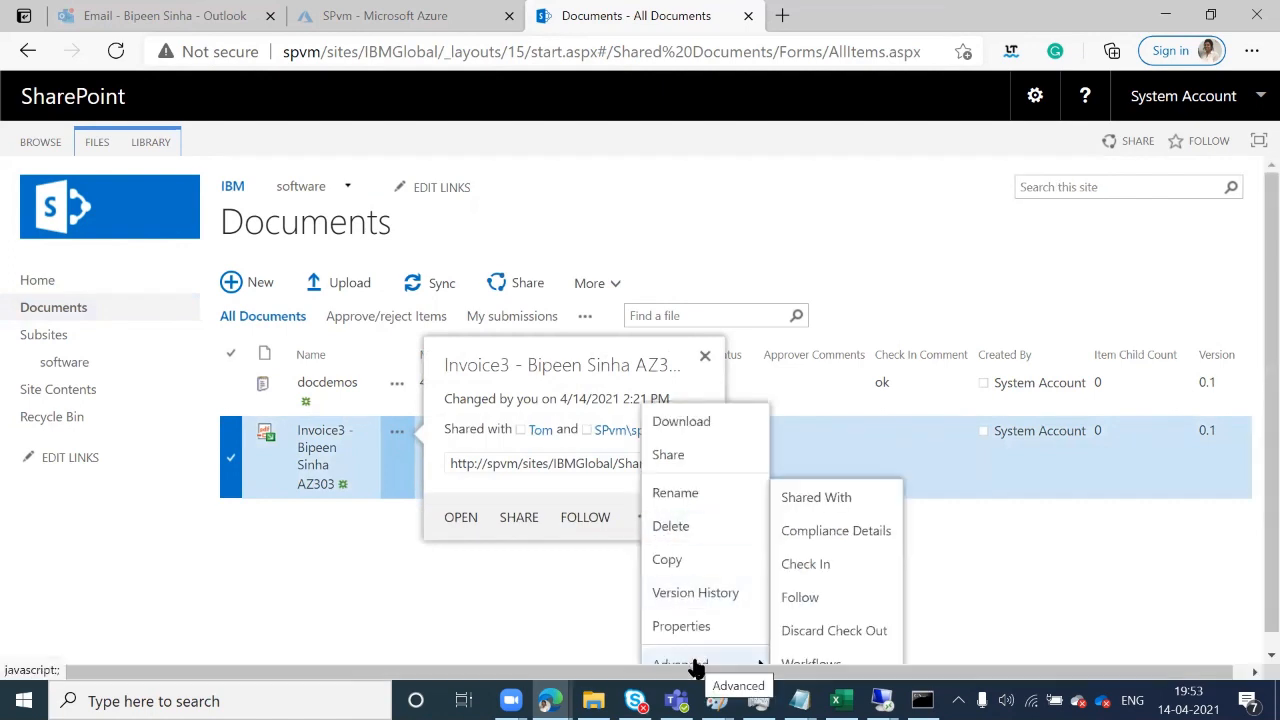
scroll(700, 667, down, 1)
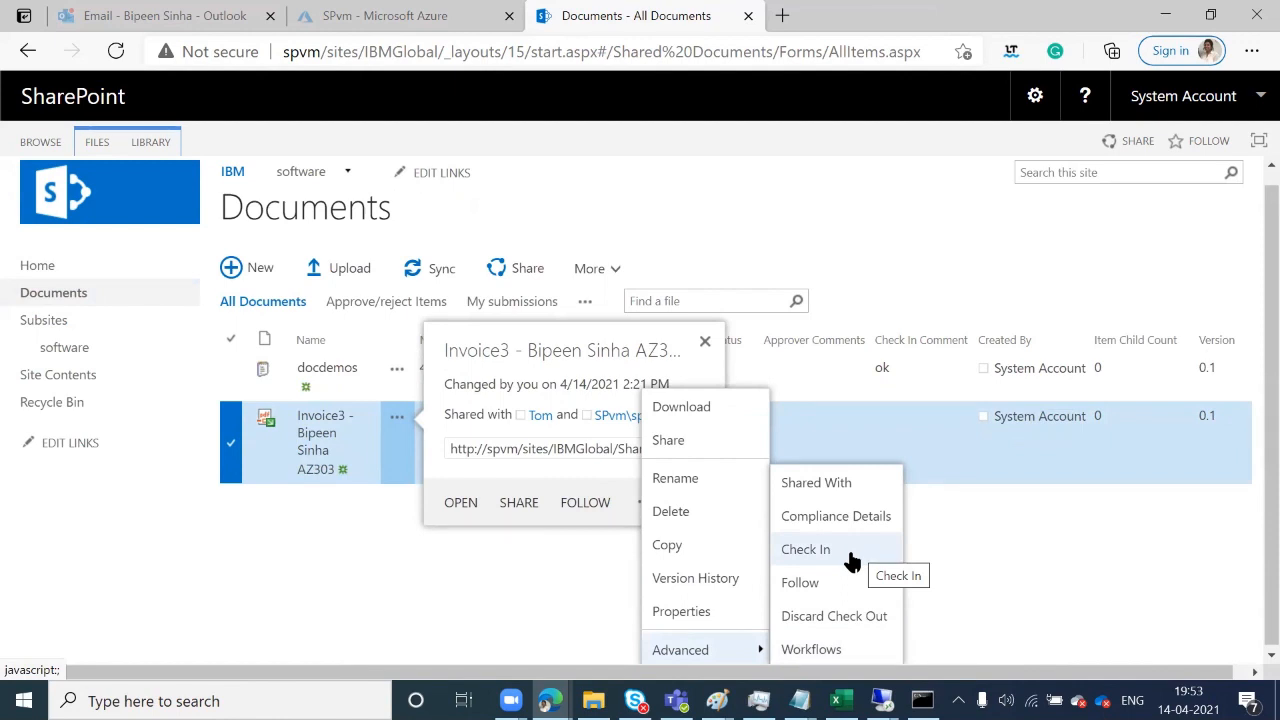
click(820, 556)
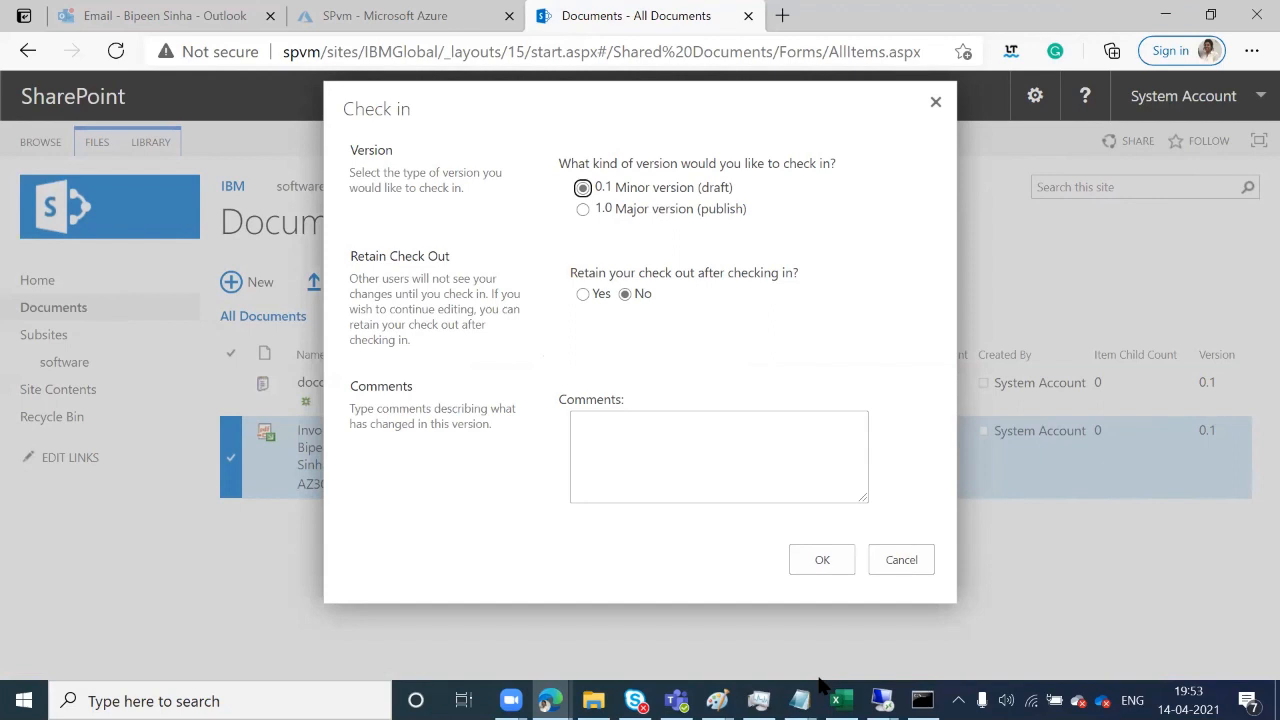
click(664, 497)
text(f)
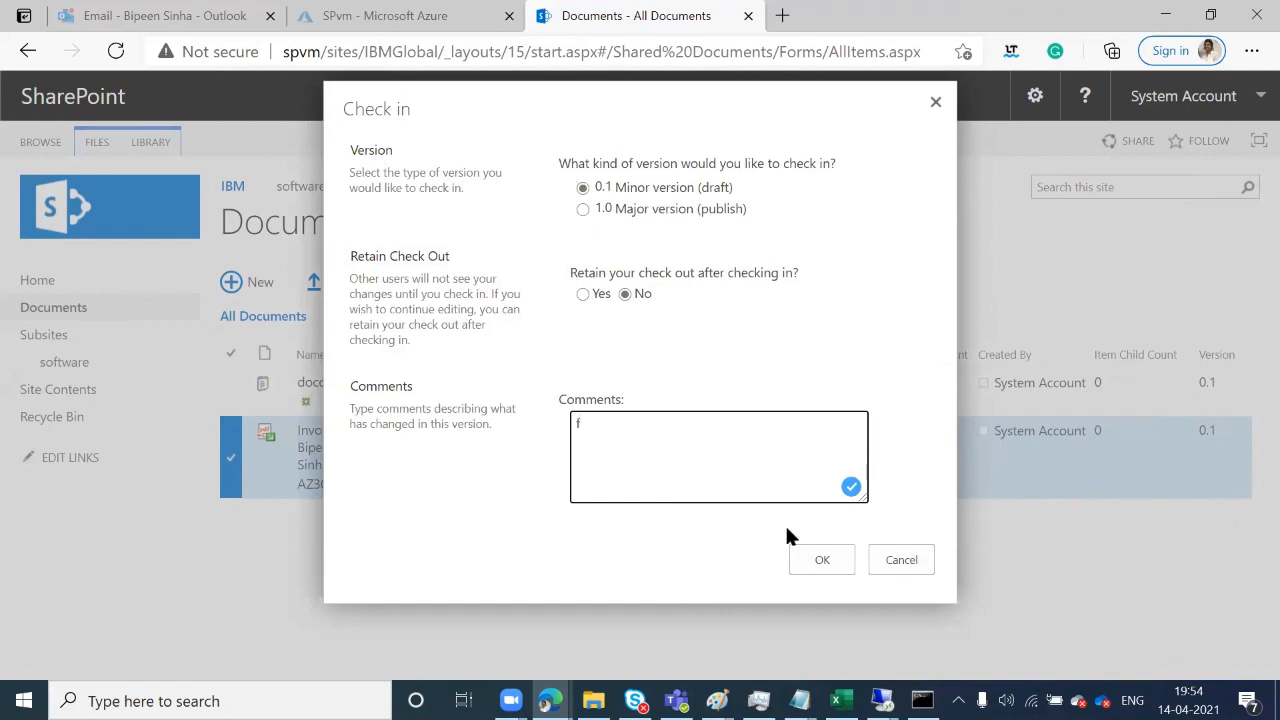
click(800, 552)
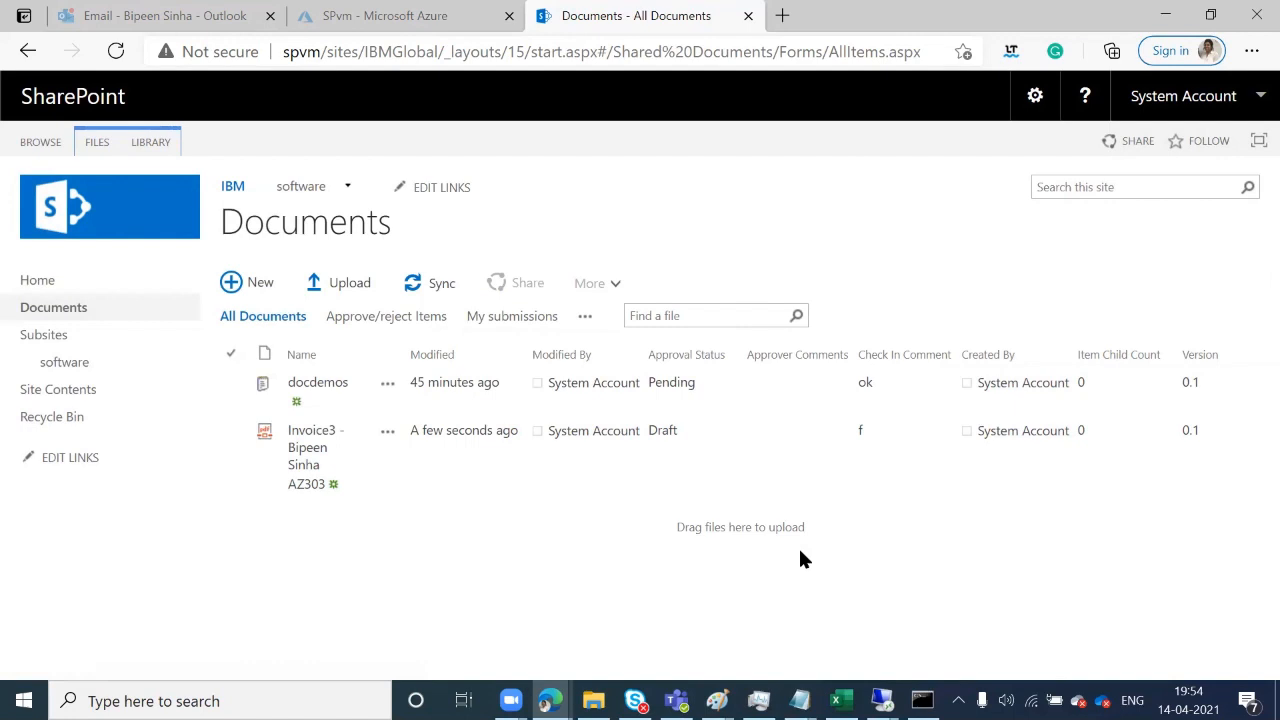
Reload the Documents library and switch it to the Approve/reject Items view.
click(115, 53)
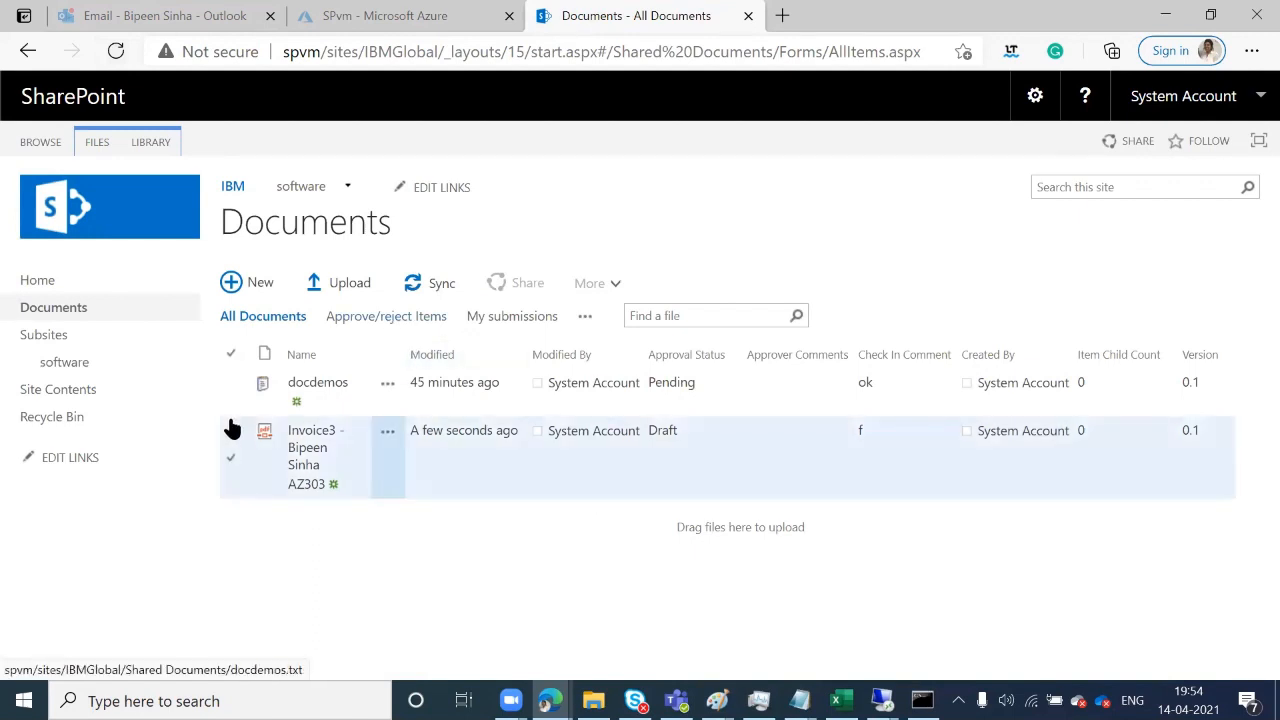
click(229, 450)
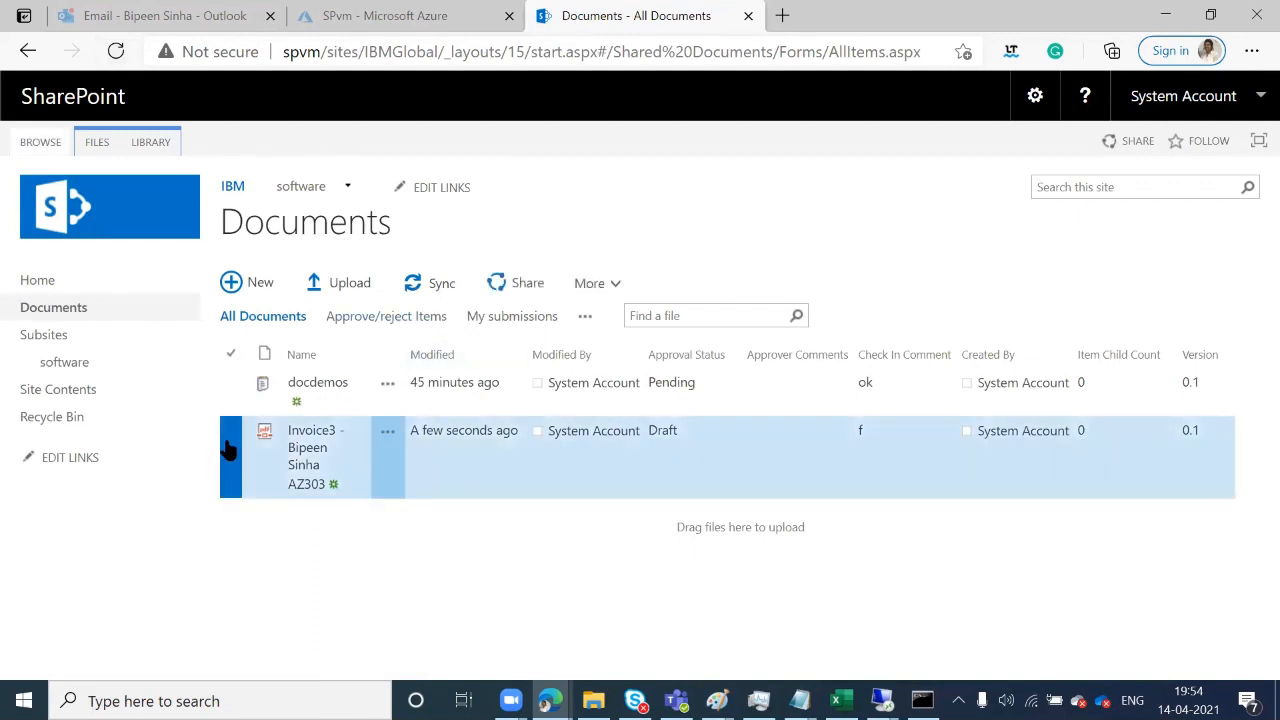
click(378, 320)
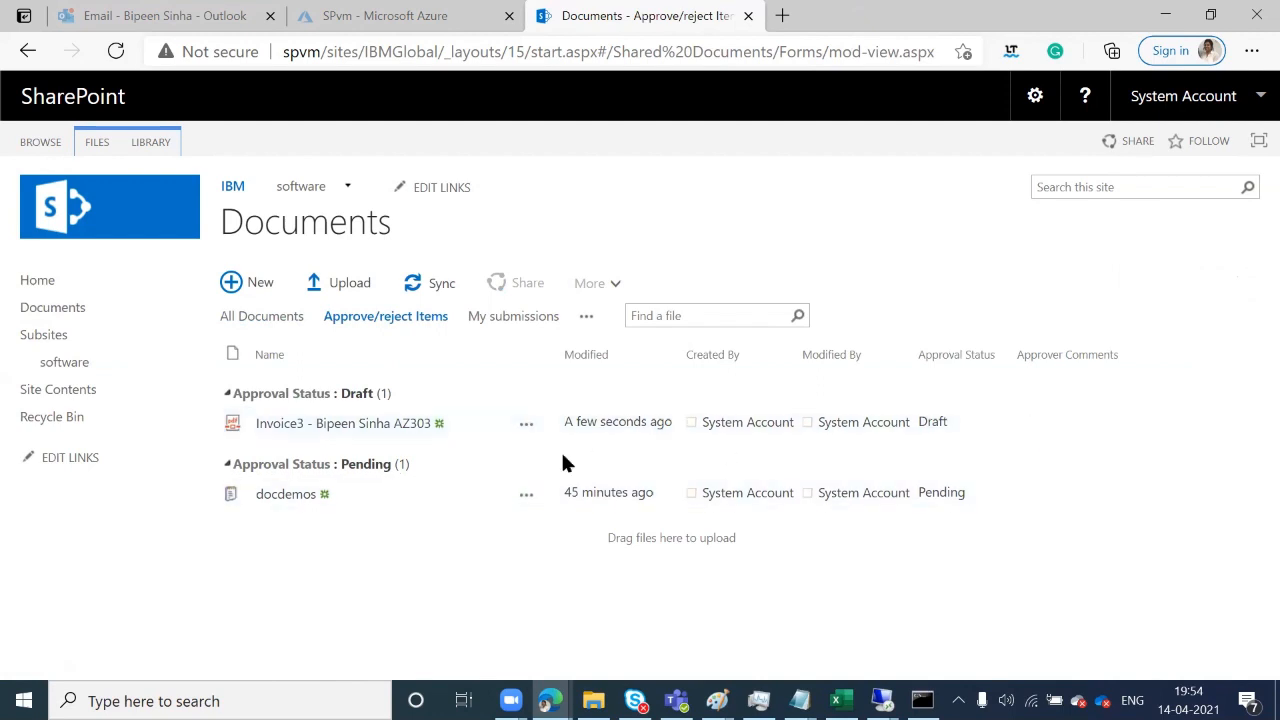
Publish a major version of the Invoice3 document with the comment "f" and start its approval workflow with the preset approvers and request.
click(525, 427)
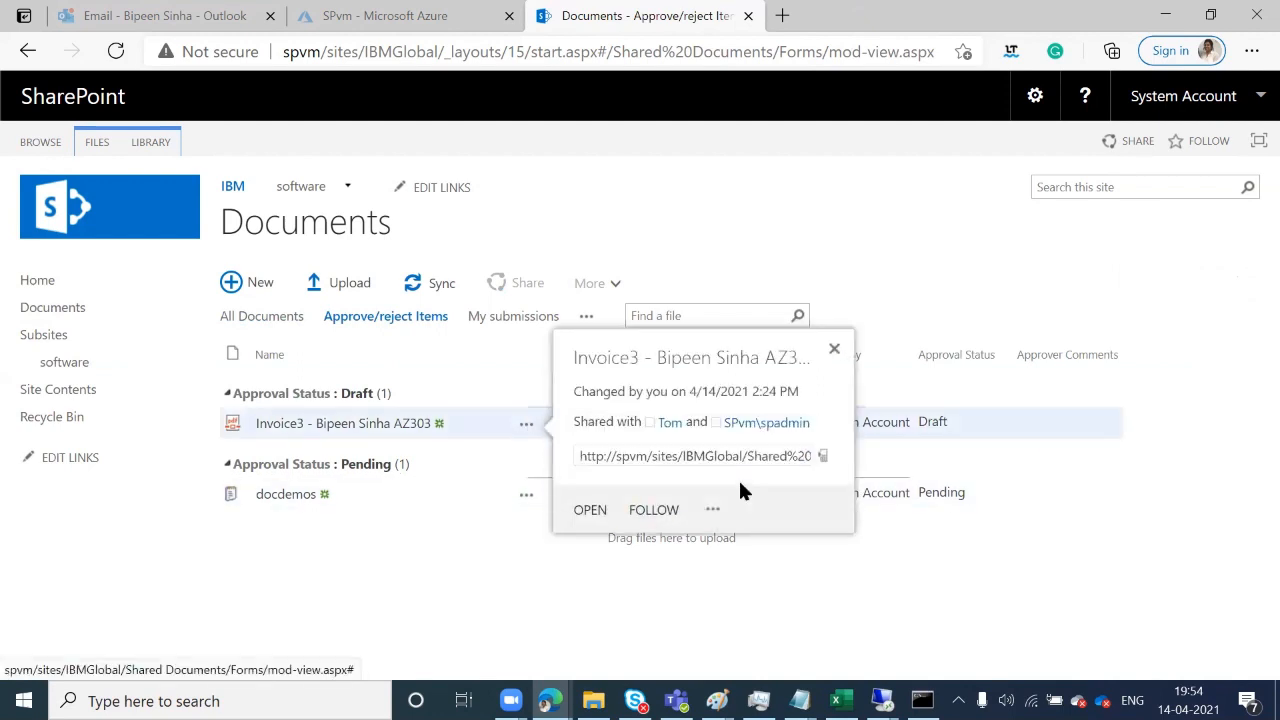
click(716, 510)
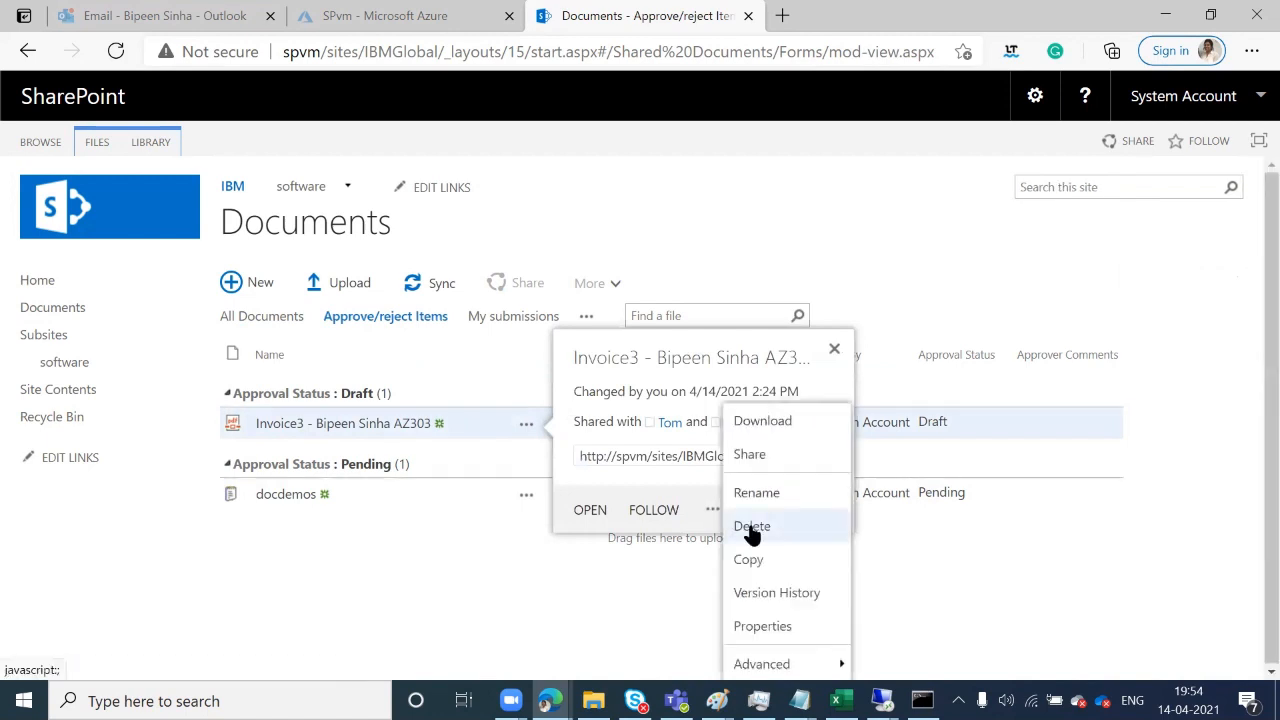
mouse_move(814, 670)
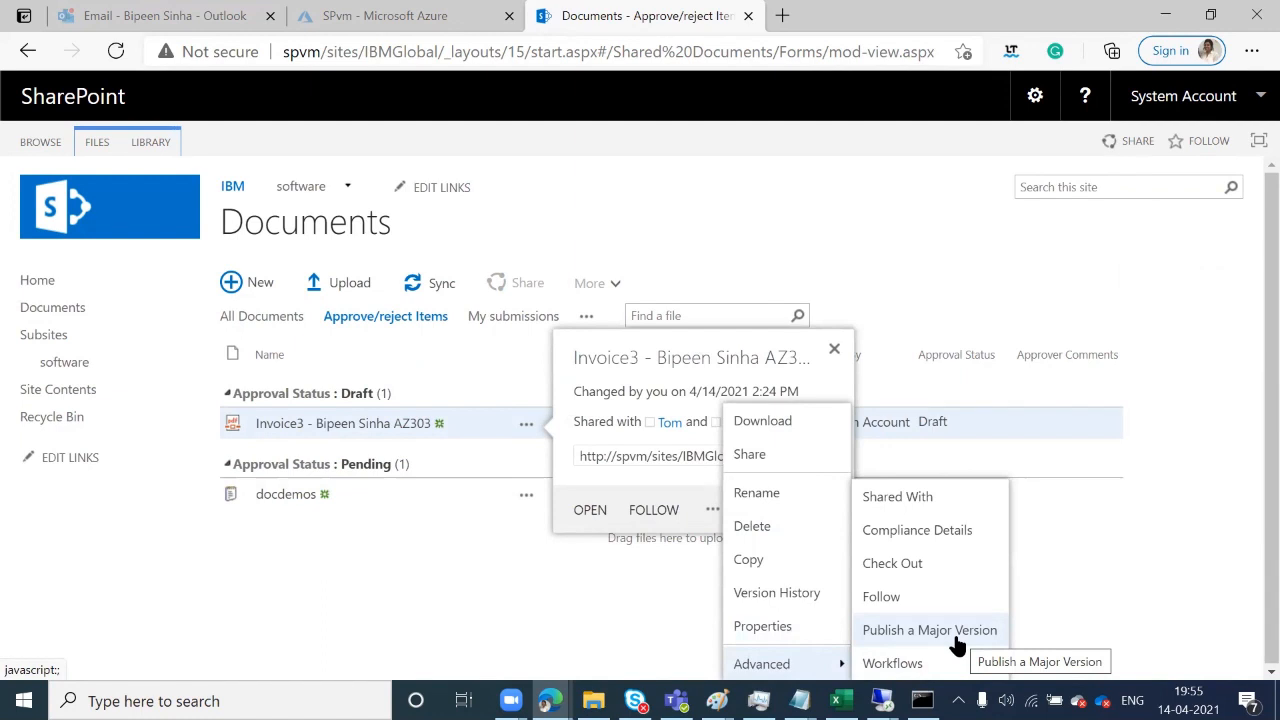
click(910, 630)
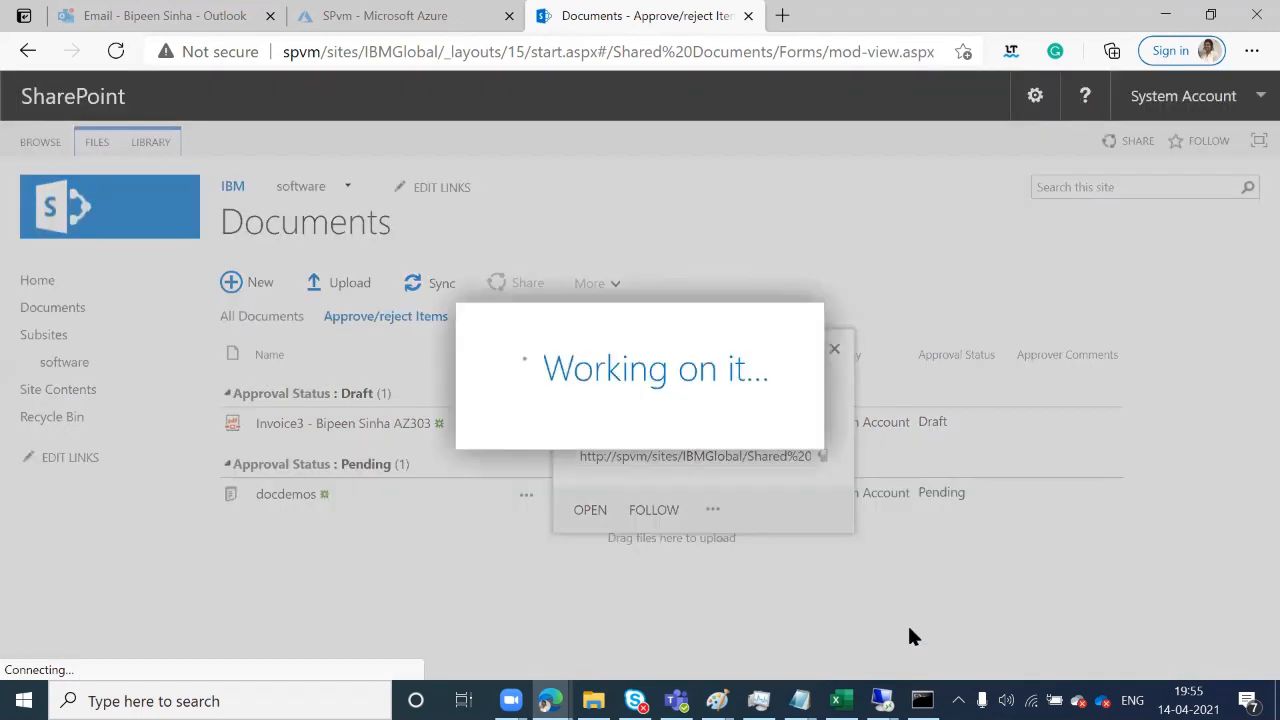
text(f)
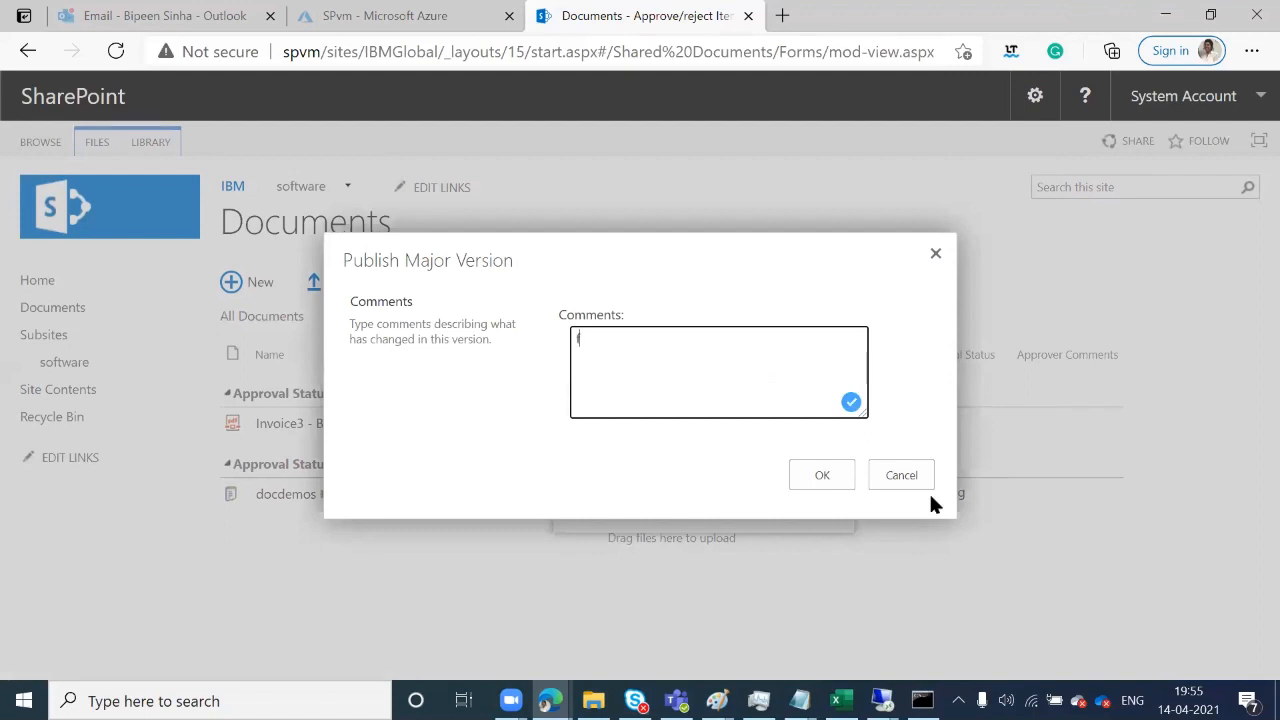
click(807, 479)
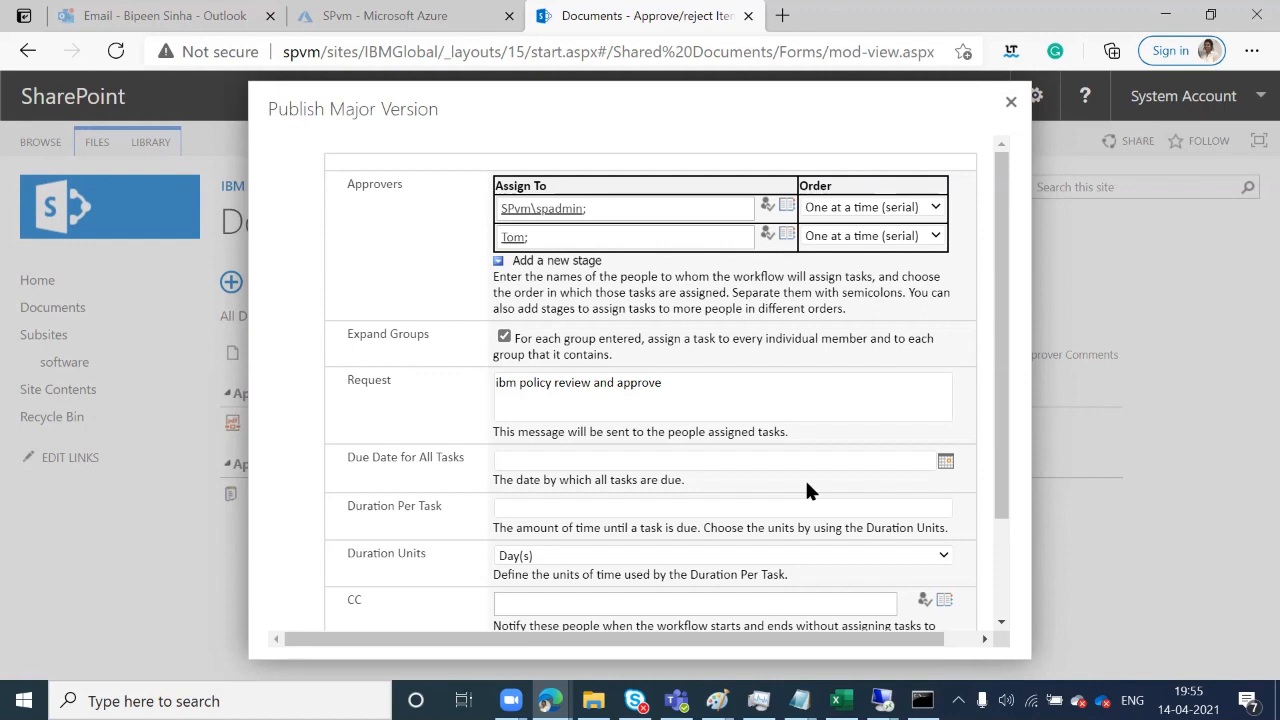
scroll(807, 484, down, 3)
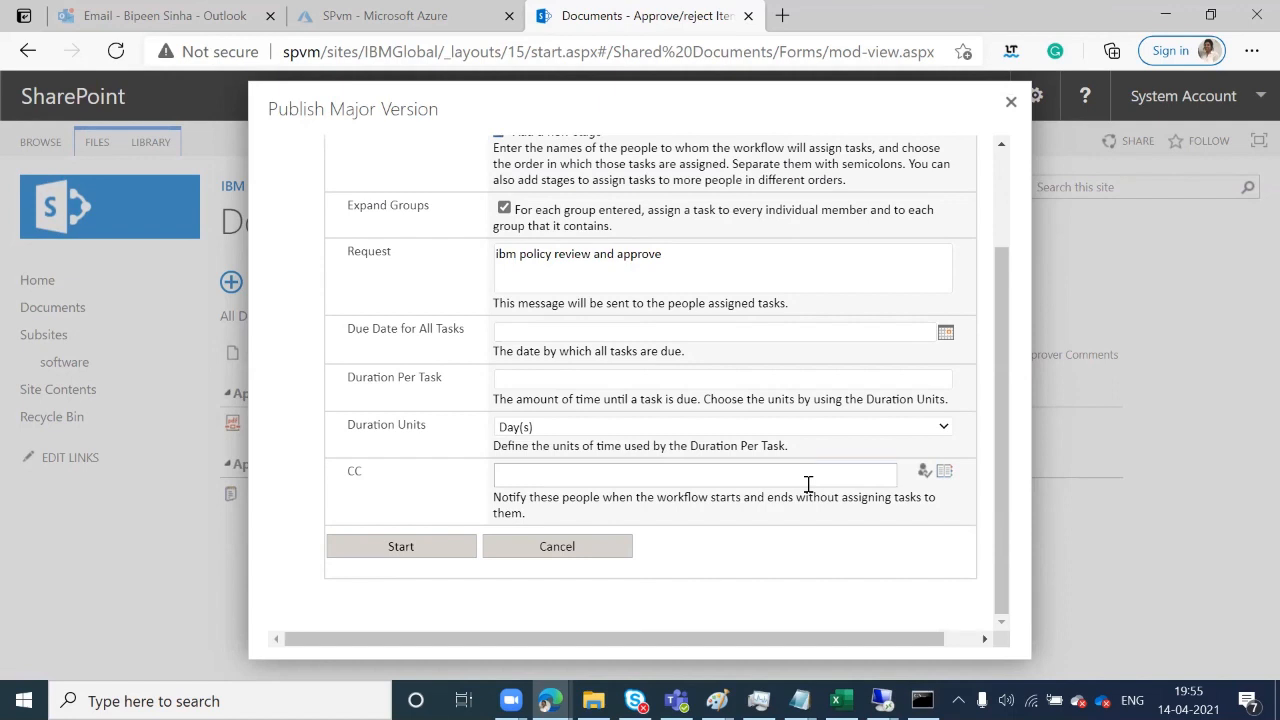
click(392, 547)
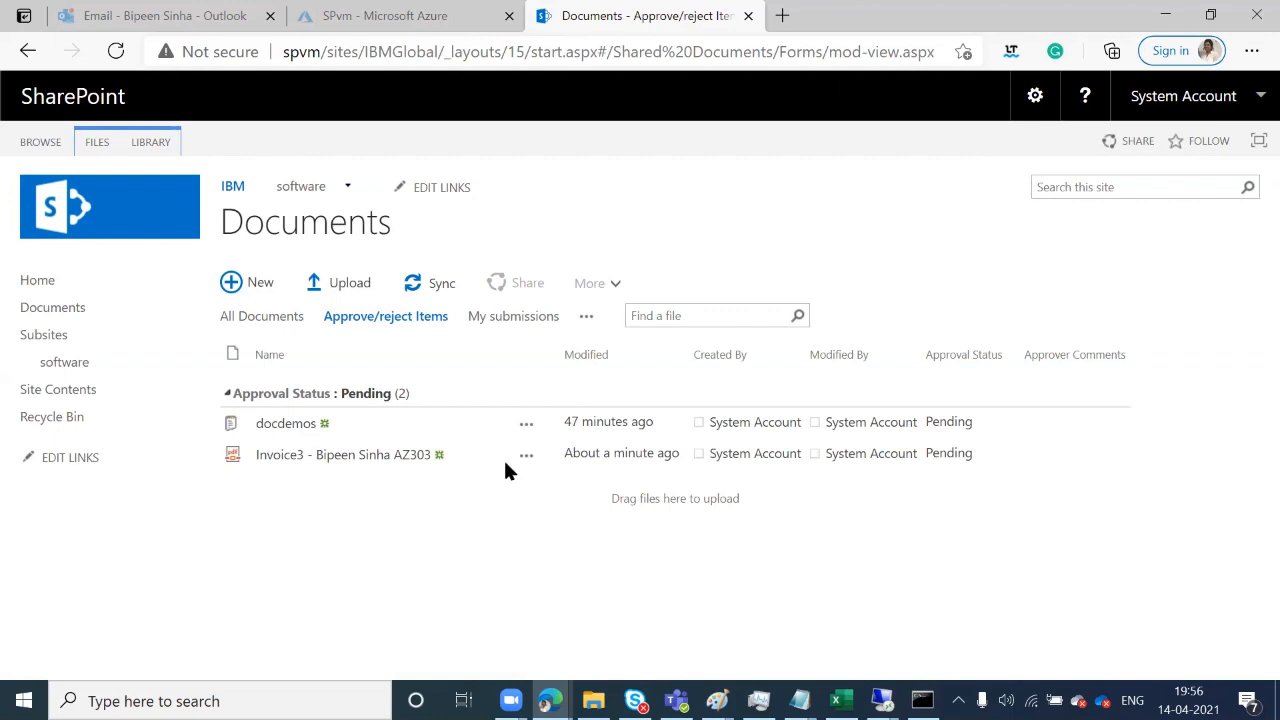
Open the workflows page of the Invoice3 document to check the status of its approval workflow.
click(526, 426)
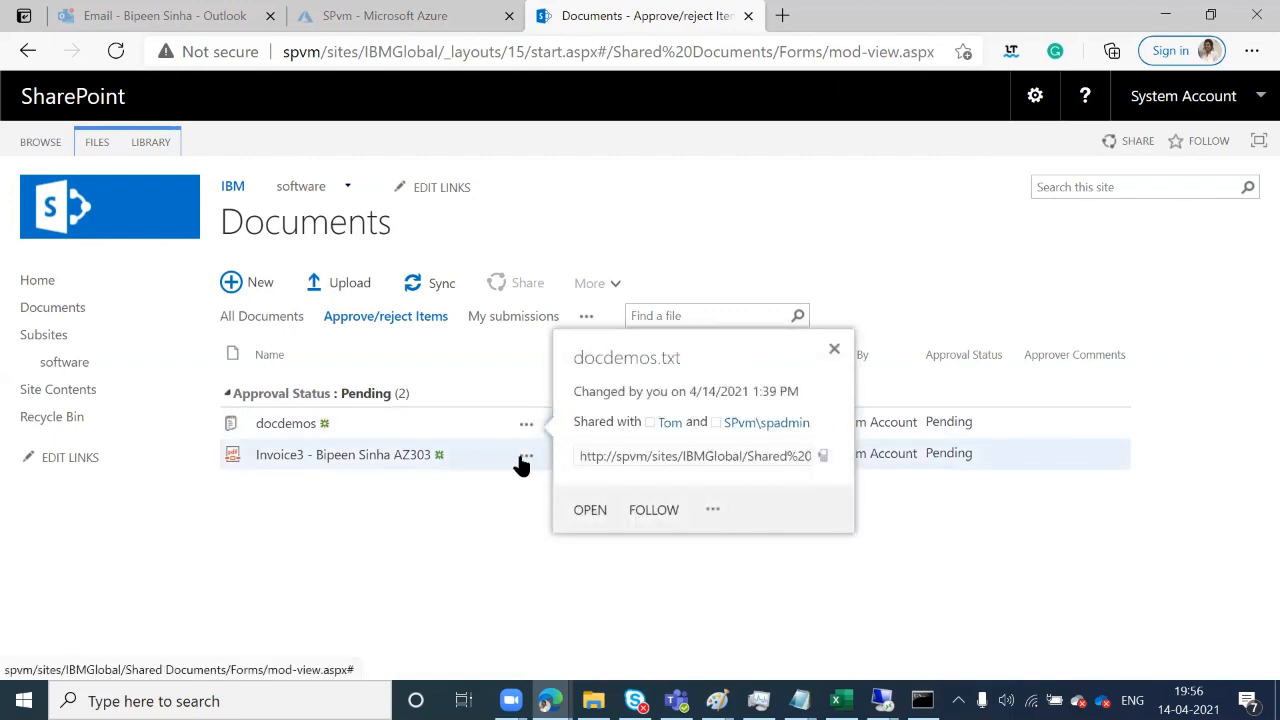
click(524, 457)
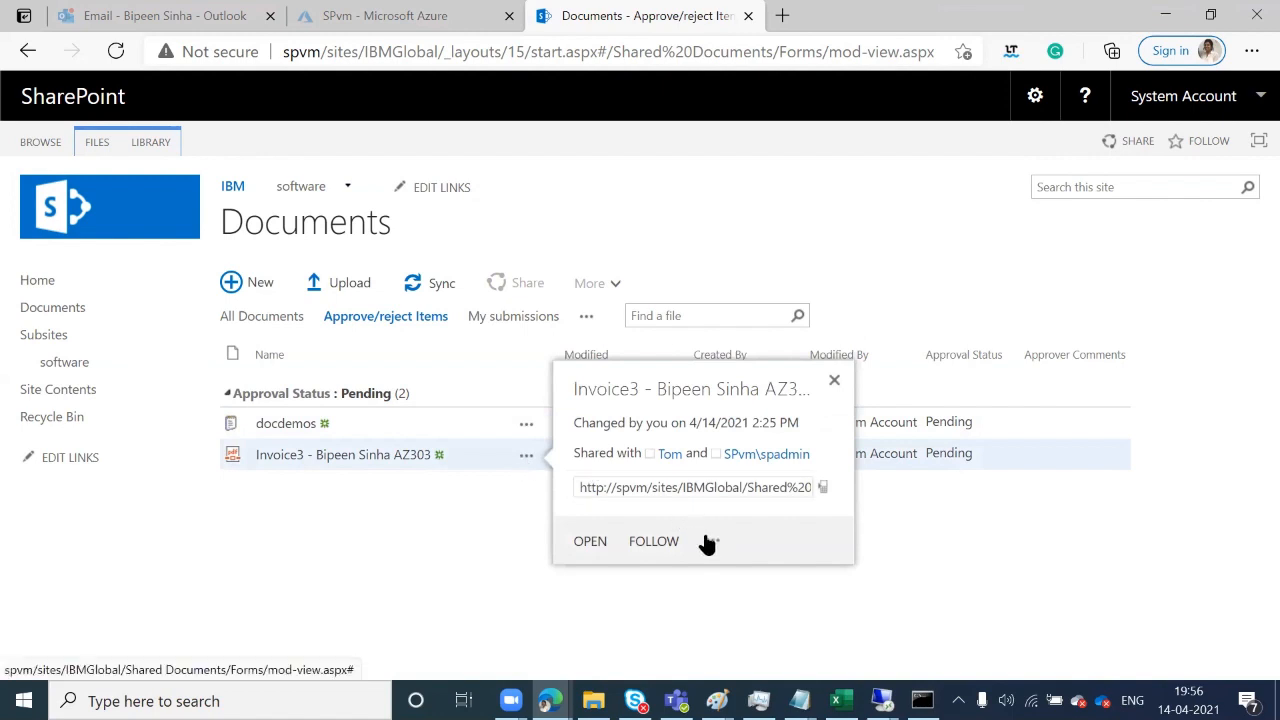
click(709, 541)
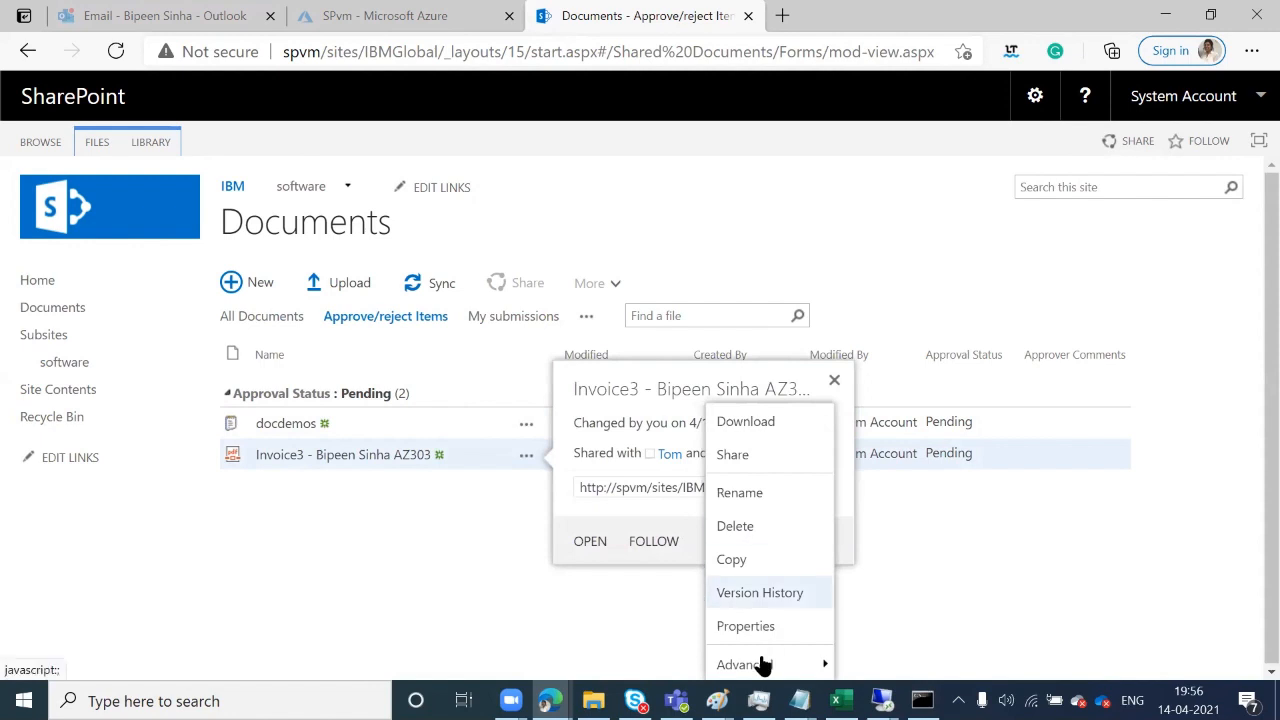
mouse_move(762, 665)
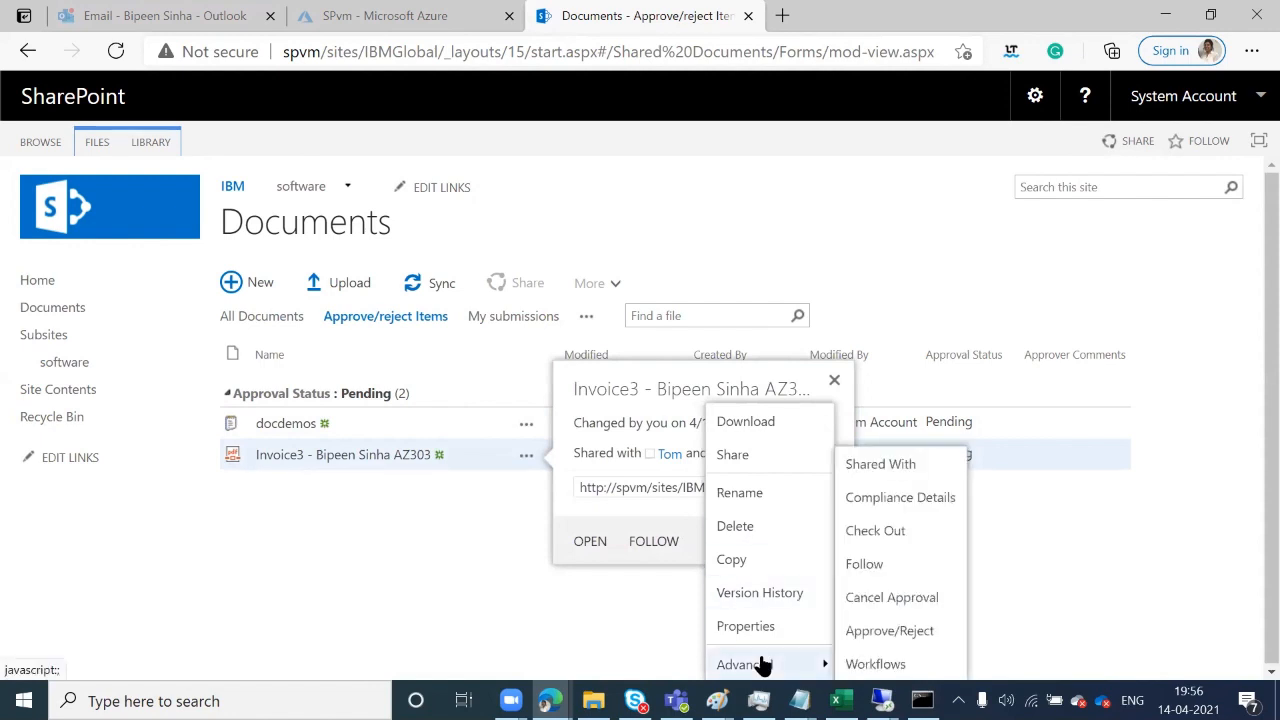
click(878, 666)
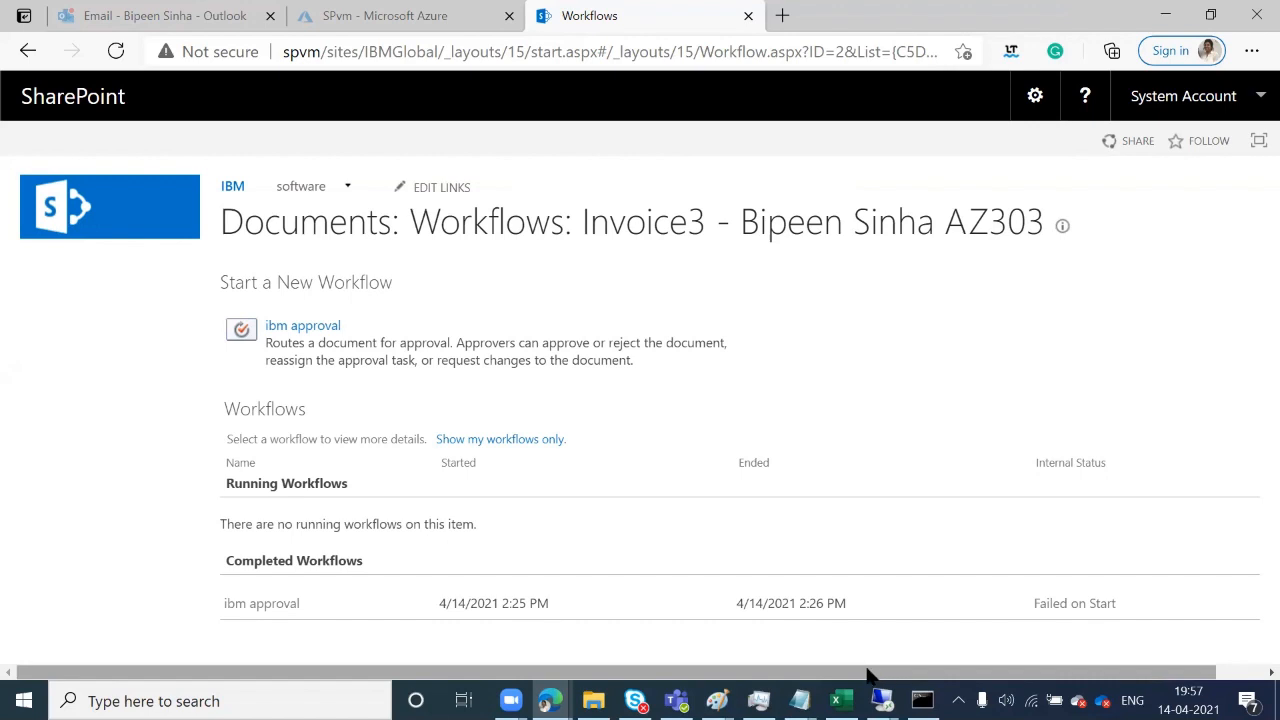
Return to the Documents library's All Documents view and set the Invoice3 document's approval status to Approved, cancelling its content approval workflow.
click(230, 190)
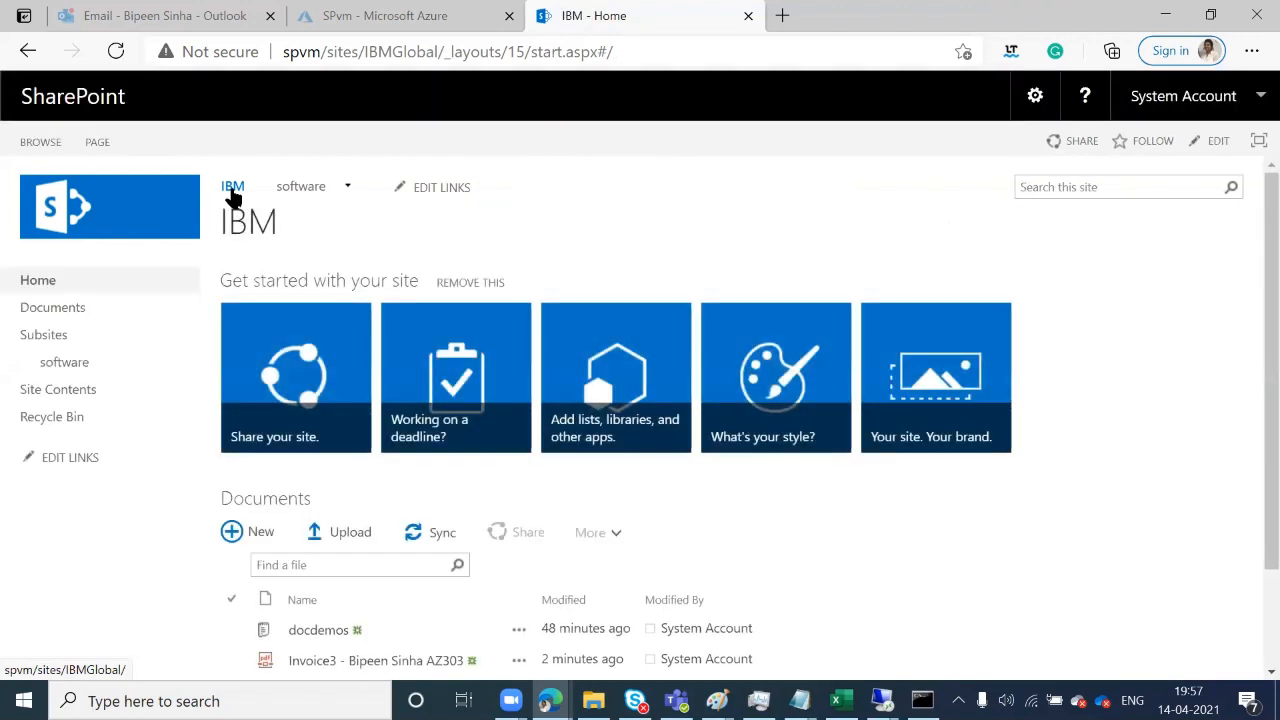
click(60, 298)
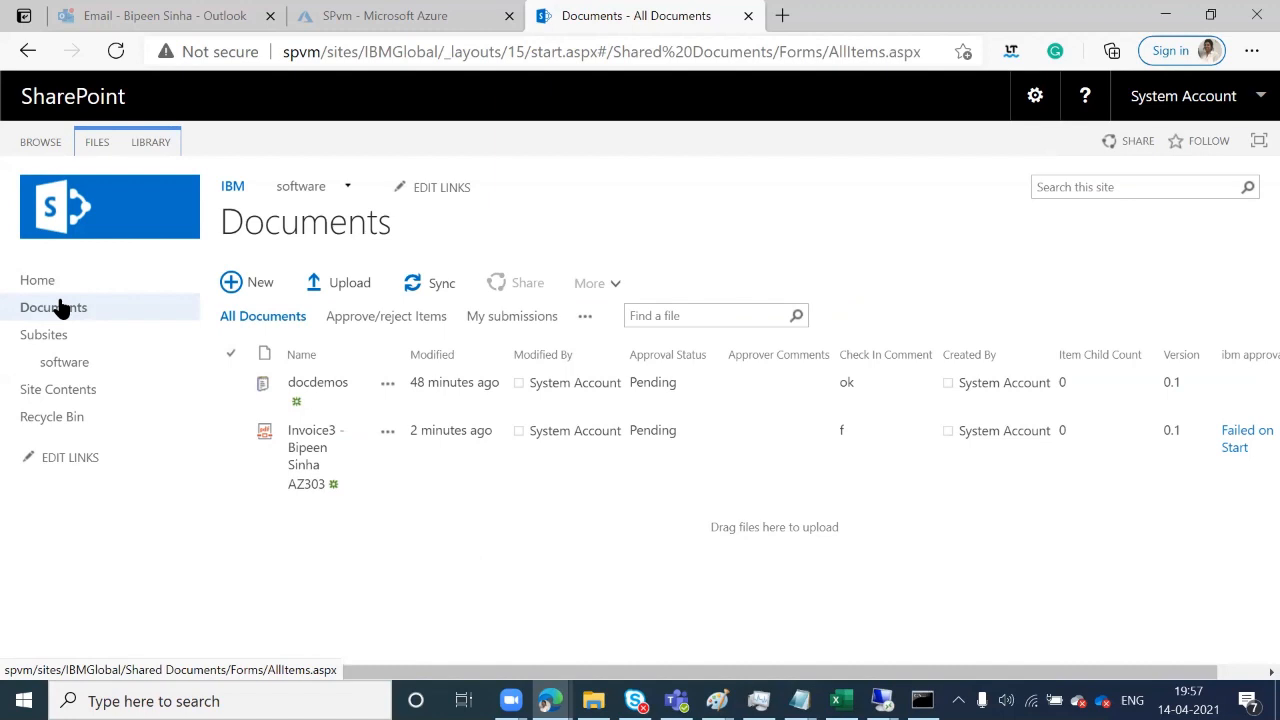
click(384, 438)
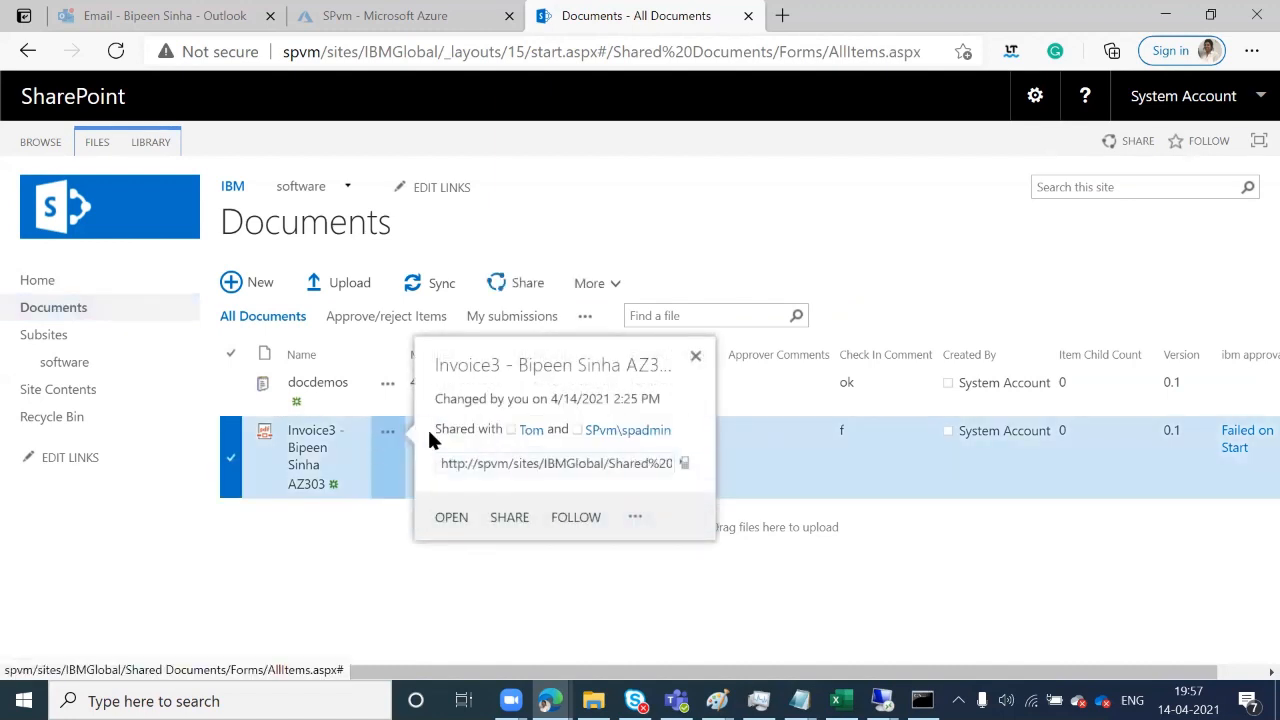
click(645, 524)
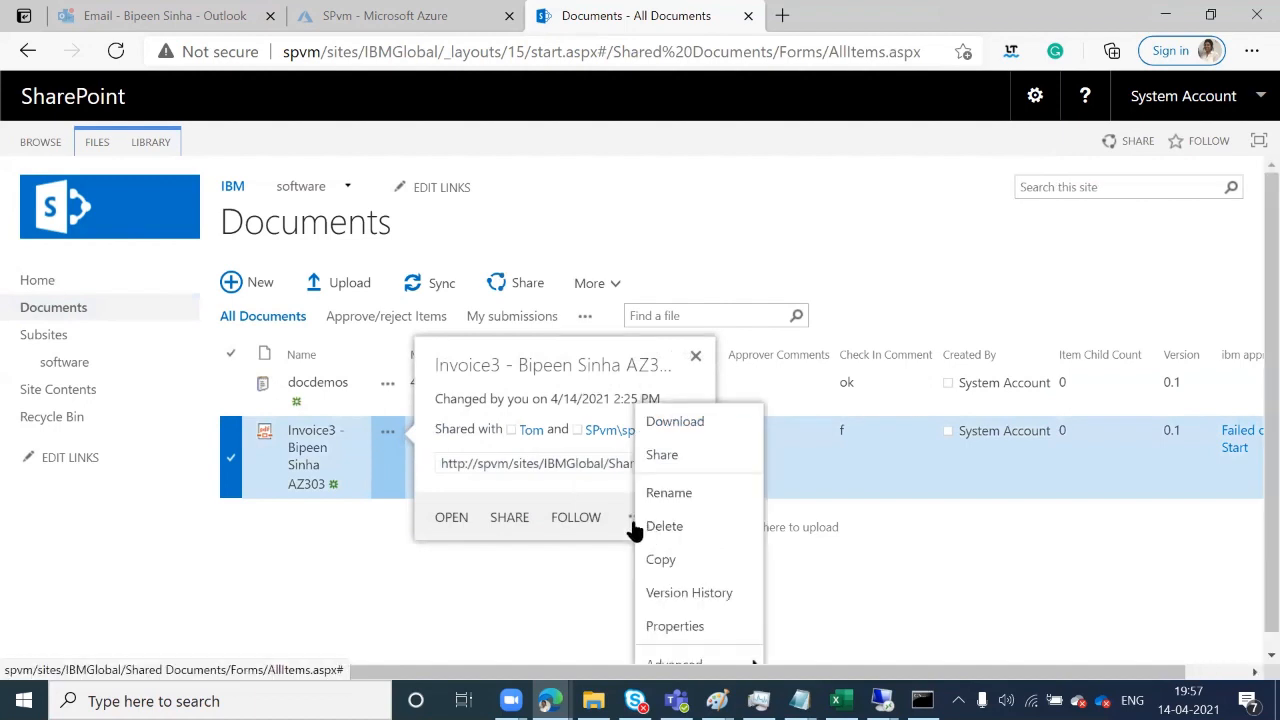
mouse_move(678, 662)
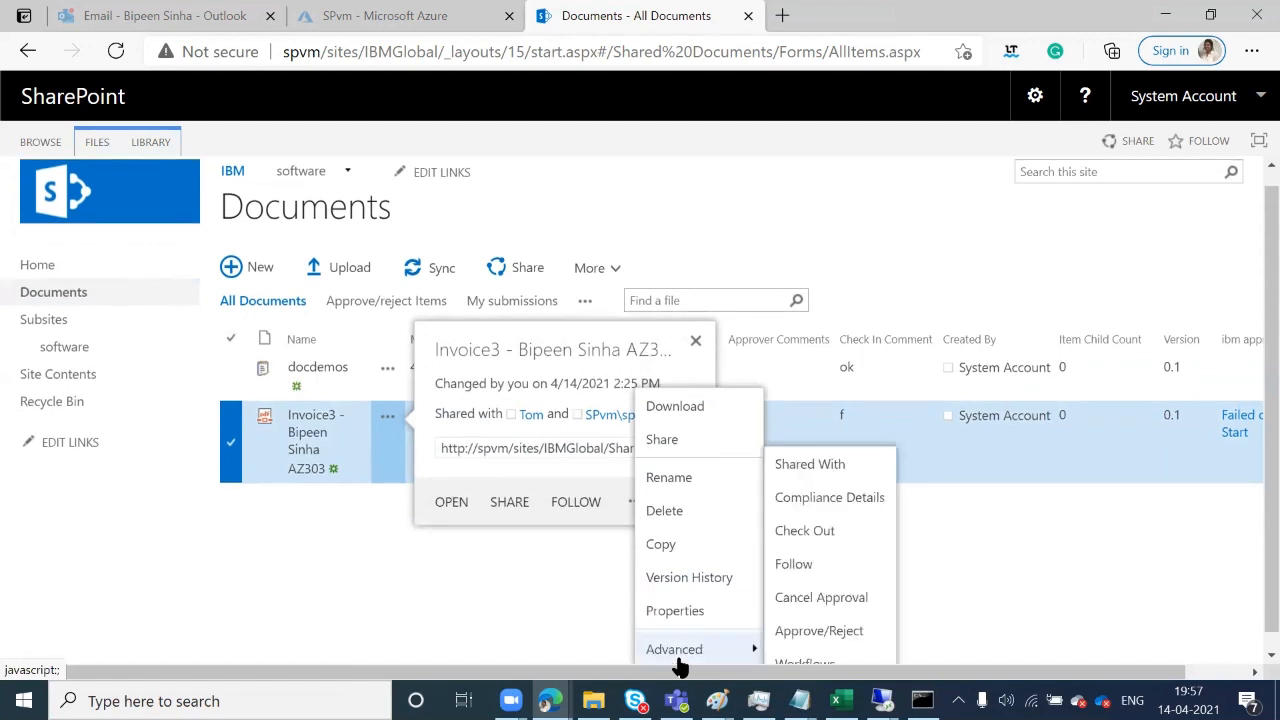
click(818, 631)
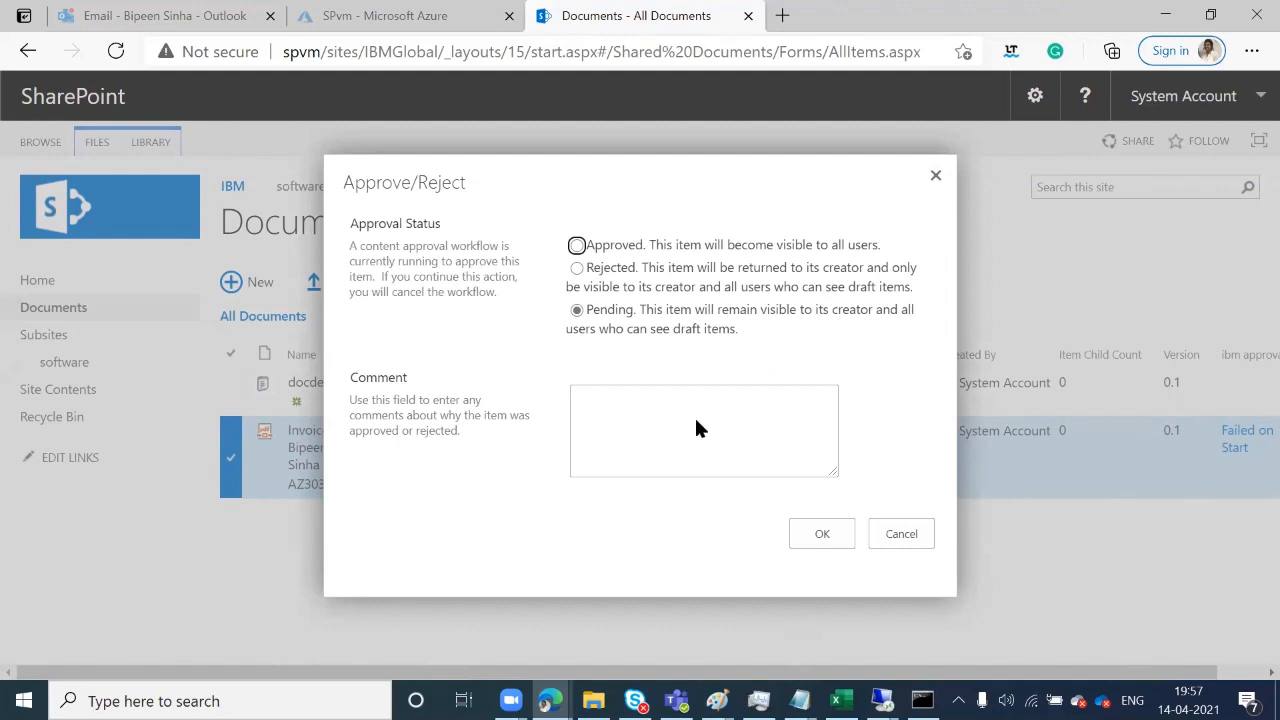
click(577, 246)
click(812, 526)
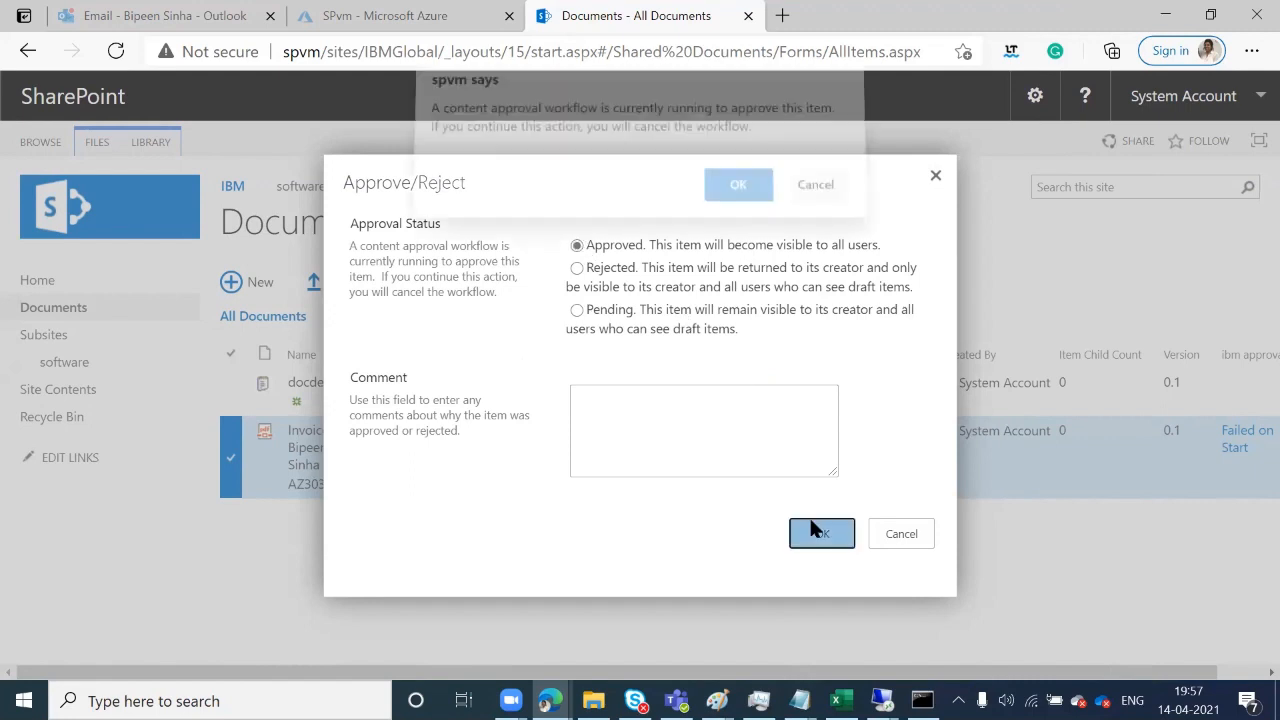
click(708, 197)
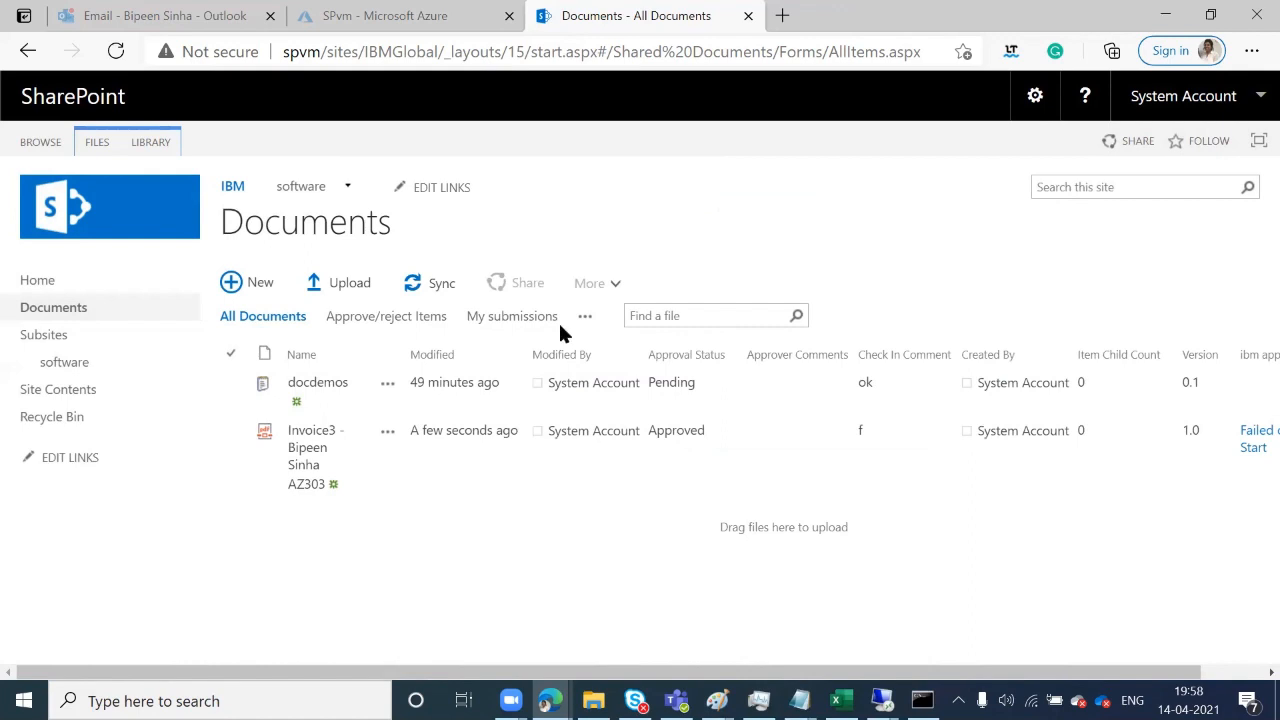
Switch to the SharePoint Site with Permission.jpg diagram in Paint and examine its DMS section on versioning, content approval and approval workflow.
click(716, 701)
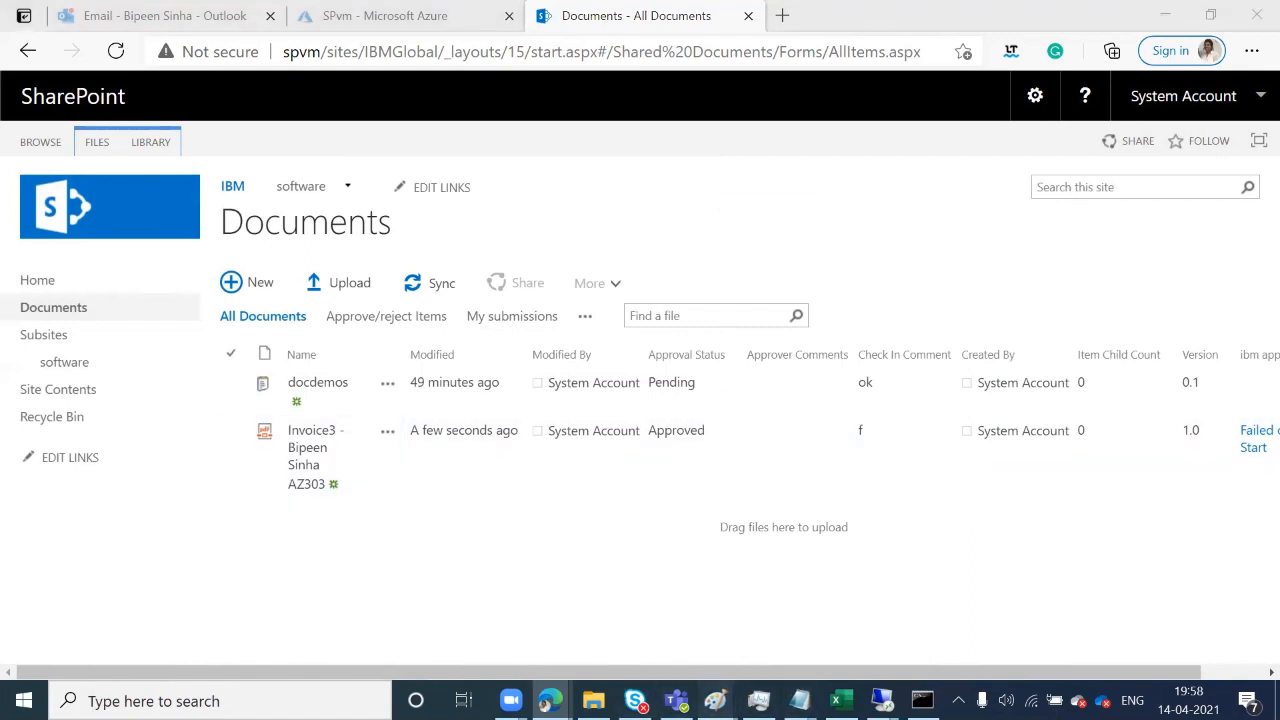
click(1137, 583)
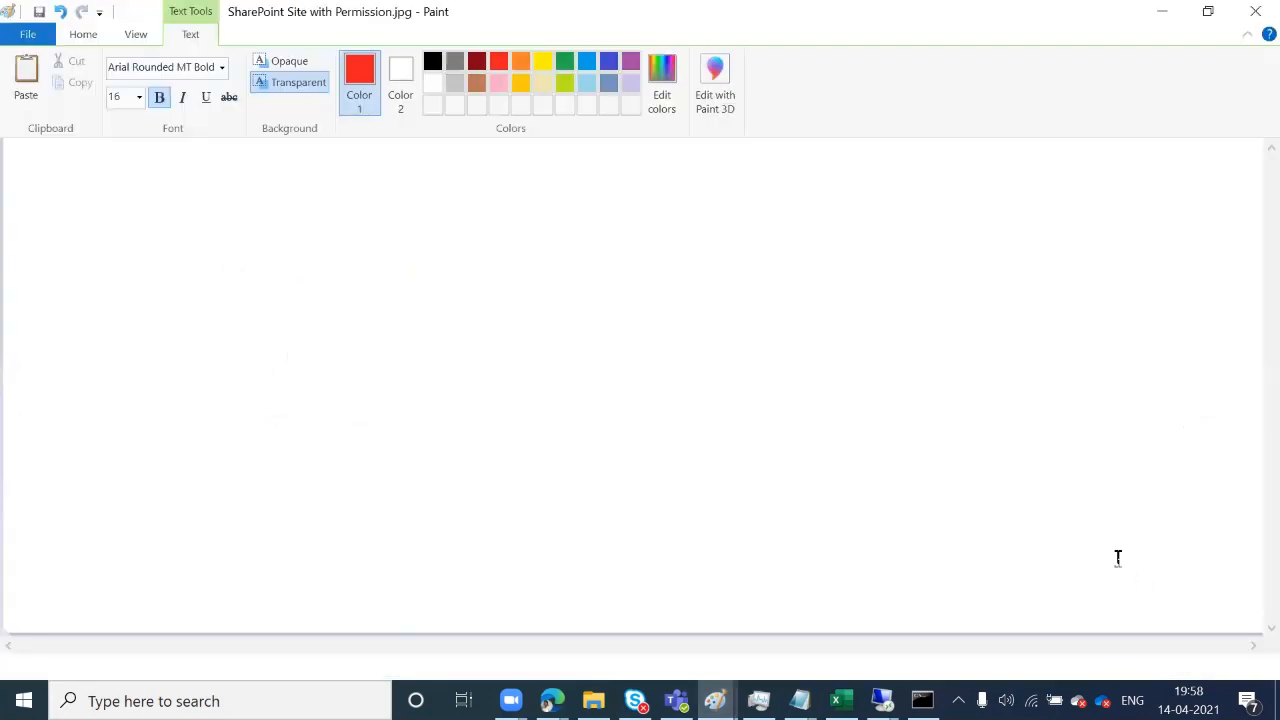
scroll(609, 409, up, 2)
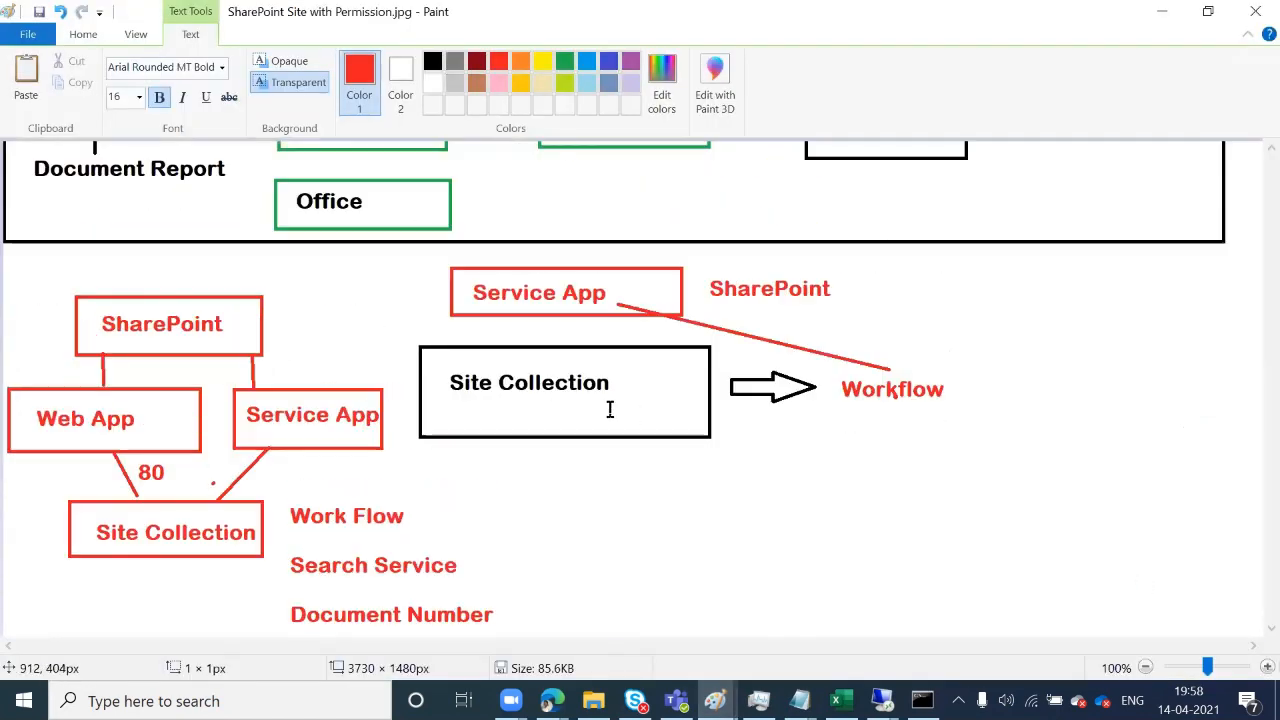
scroll(609, 409, up, 6)
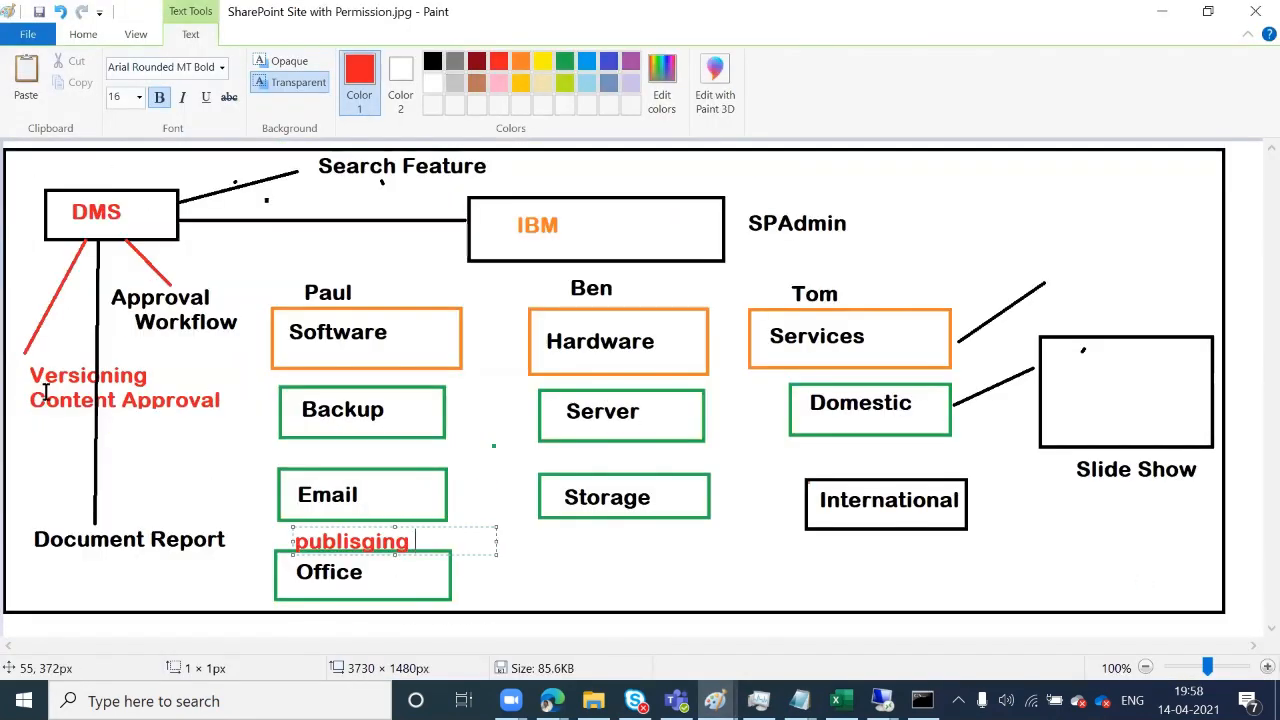